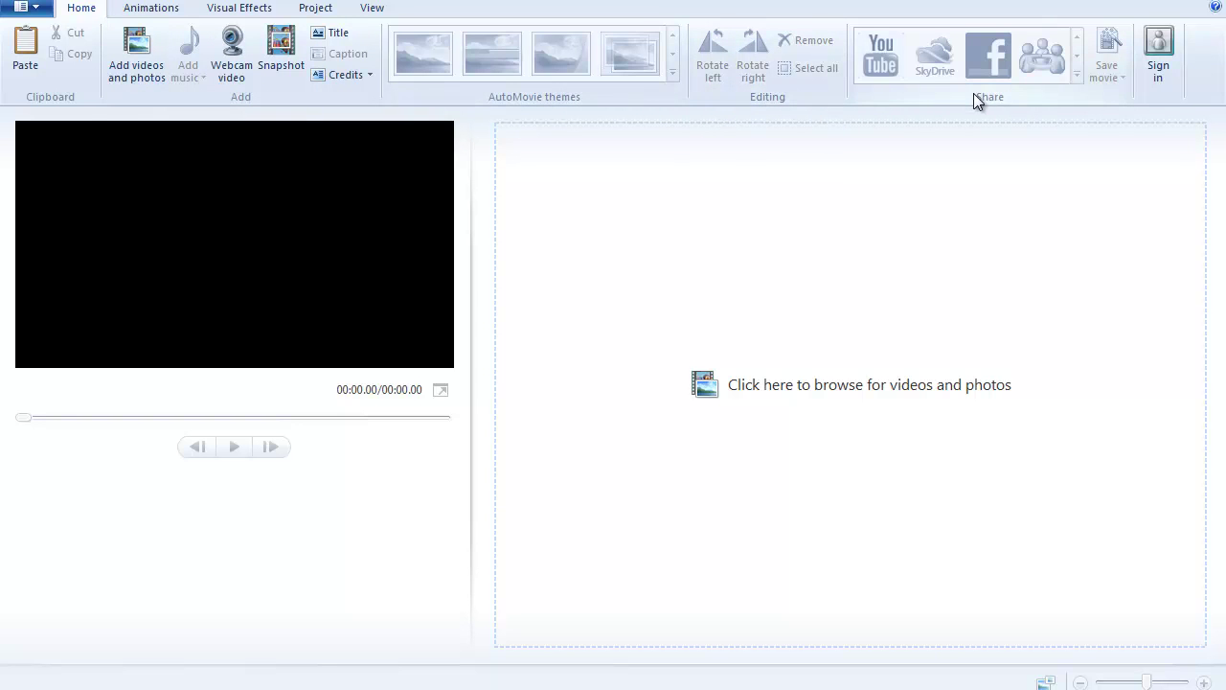
Step: After browsing Animations and Visual Effects, set the Project aspect ratio to Standard (4:3) and return Home
click(149, 11)
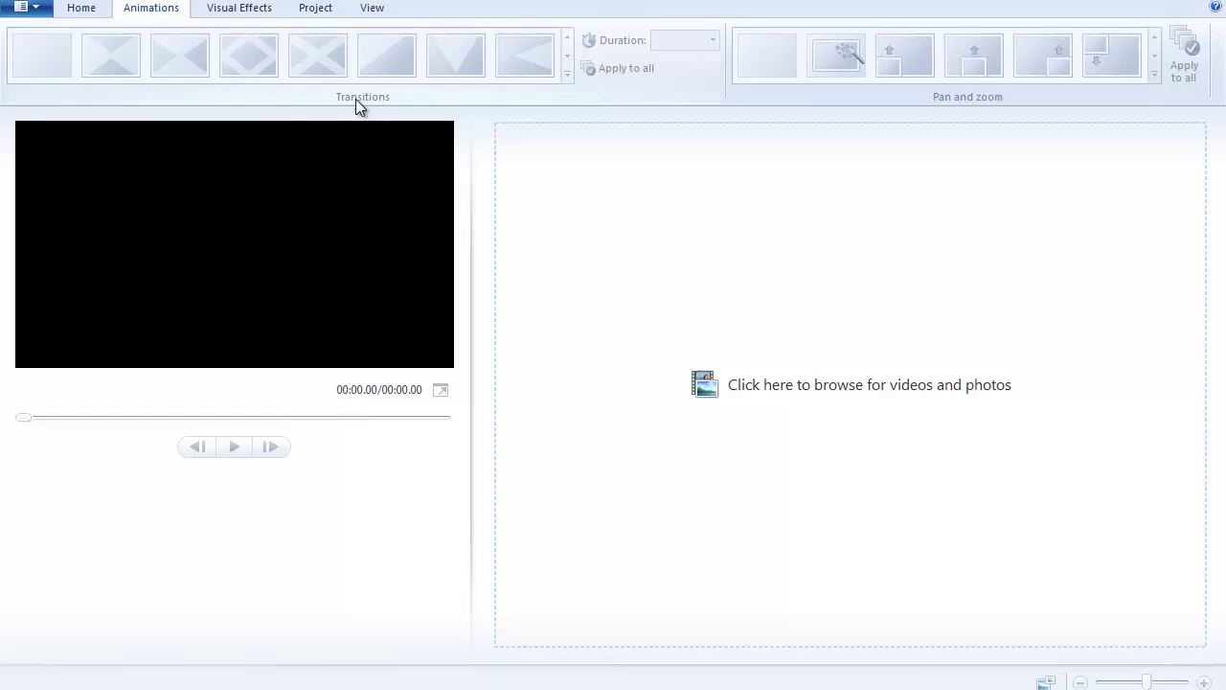
click(242, 11)
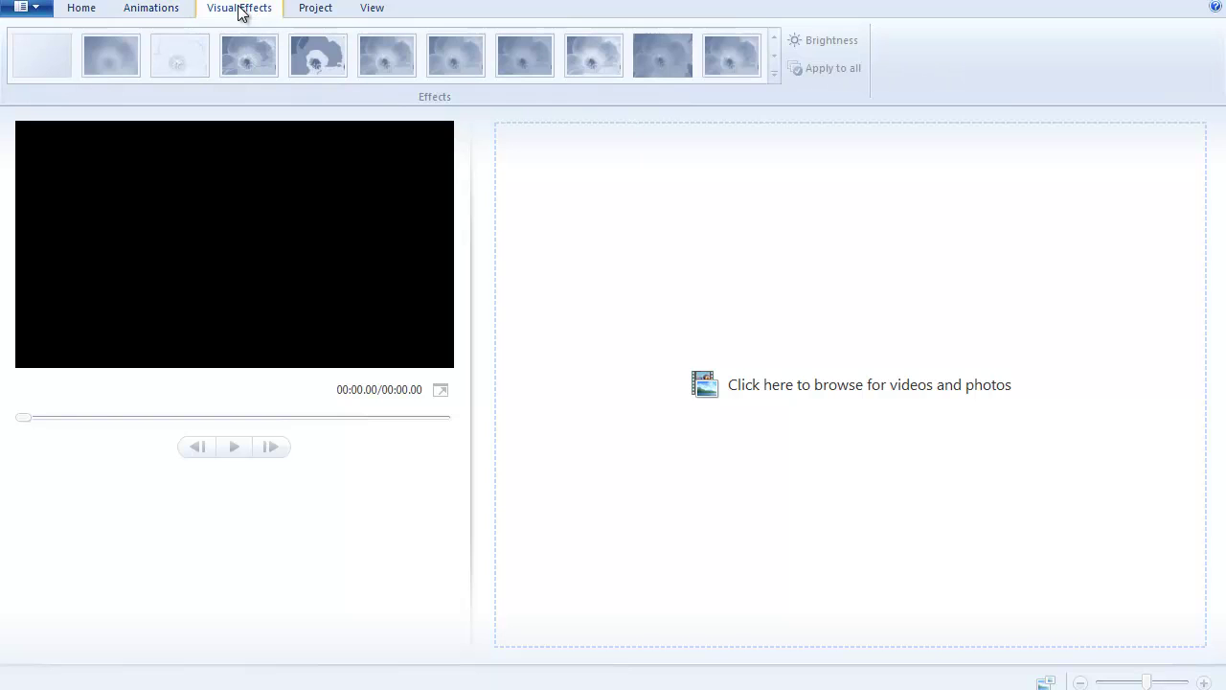
click(309, 13)
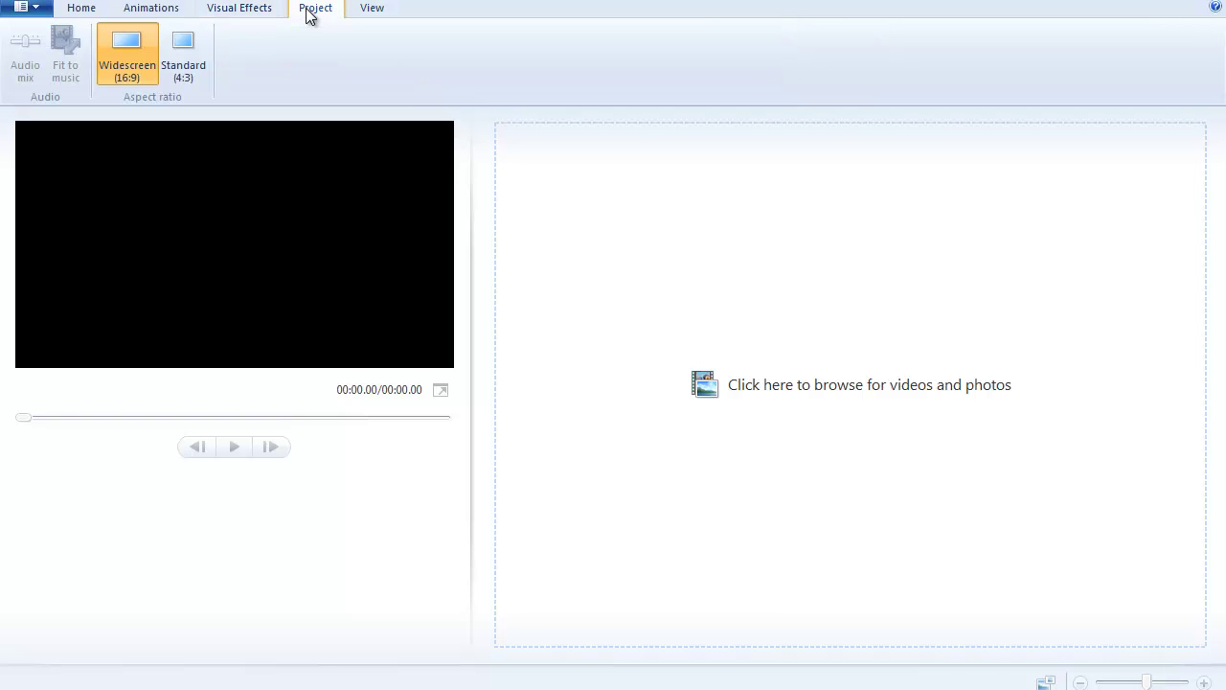
click(180, 49)
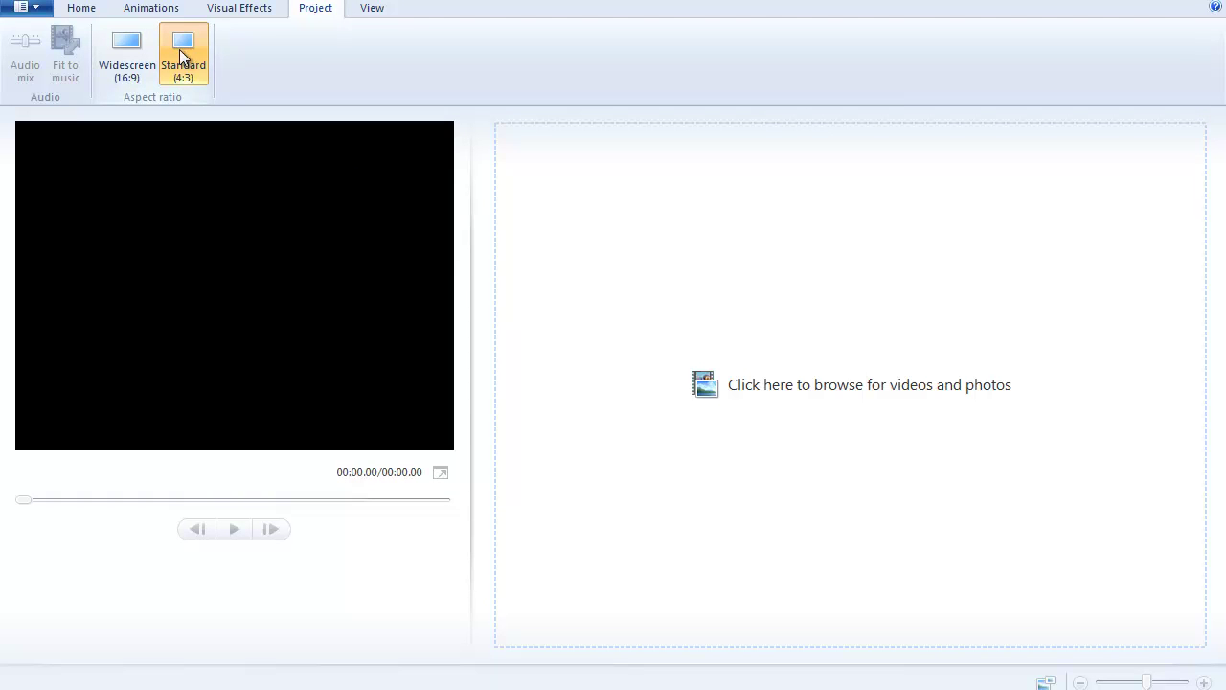
click(81, 10)
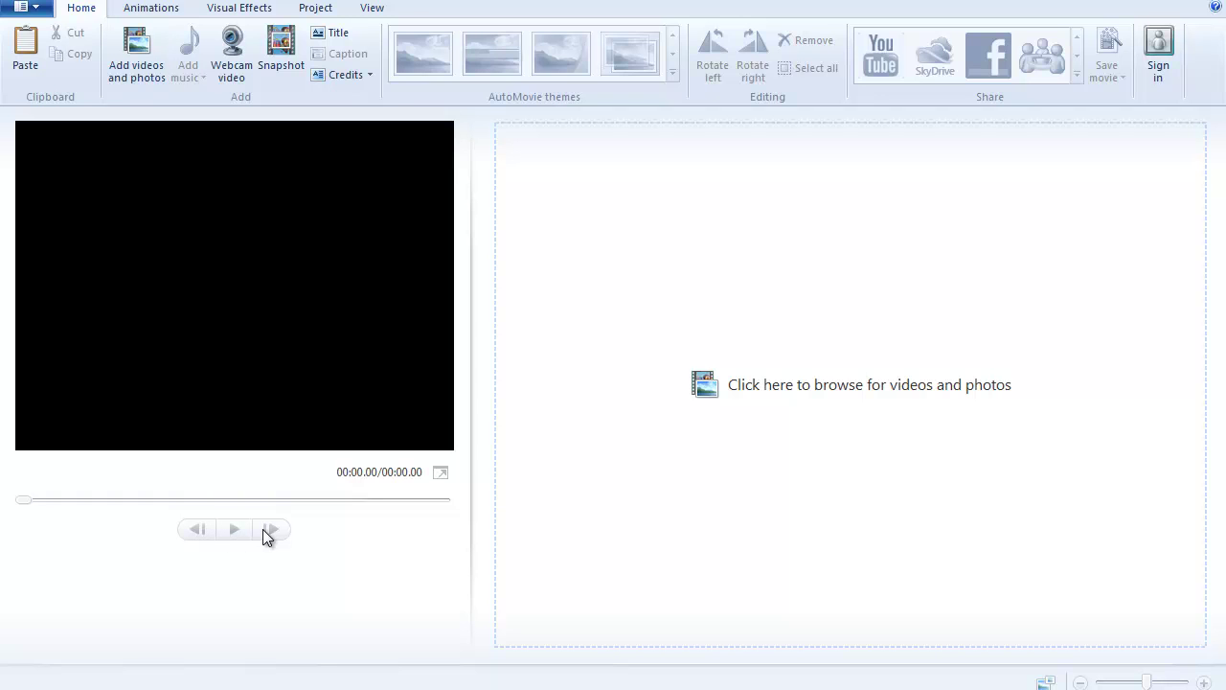
Step: Import the 10:13 SchoolRules_512kb video file into the storyboard
click(138, 70)
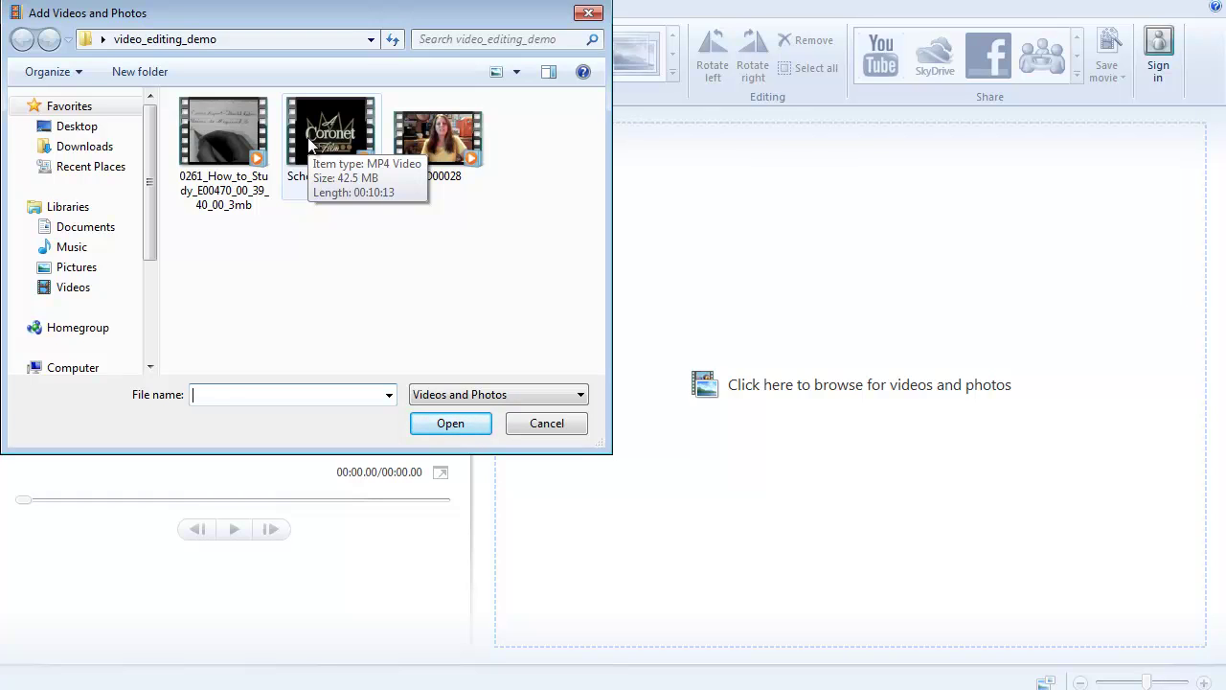
click(310, 144)
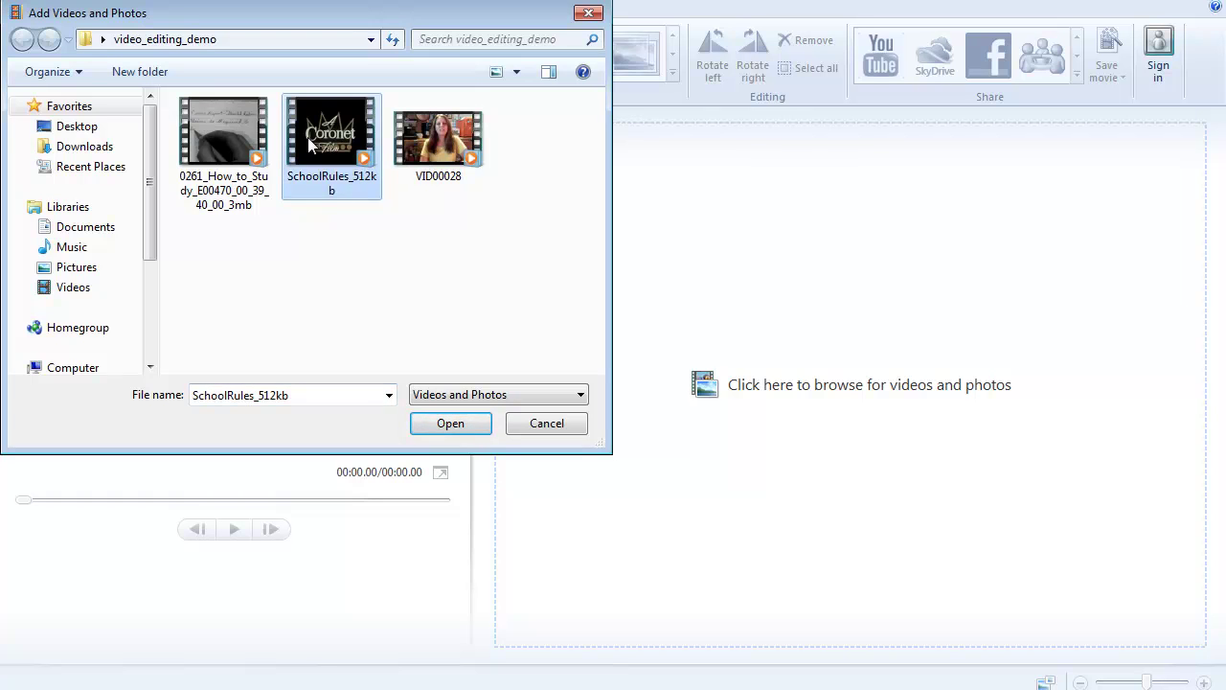
click(462, 424)
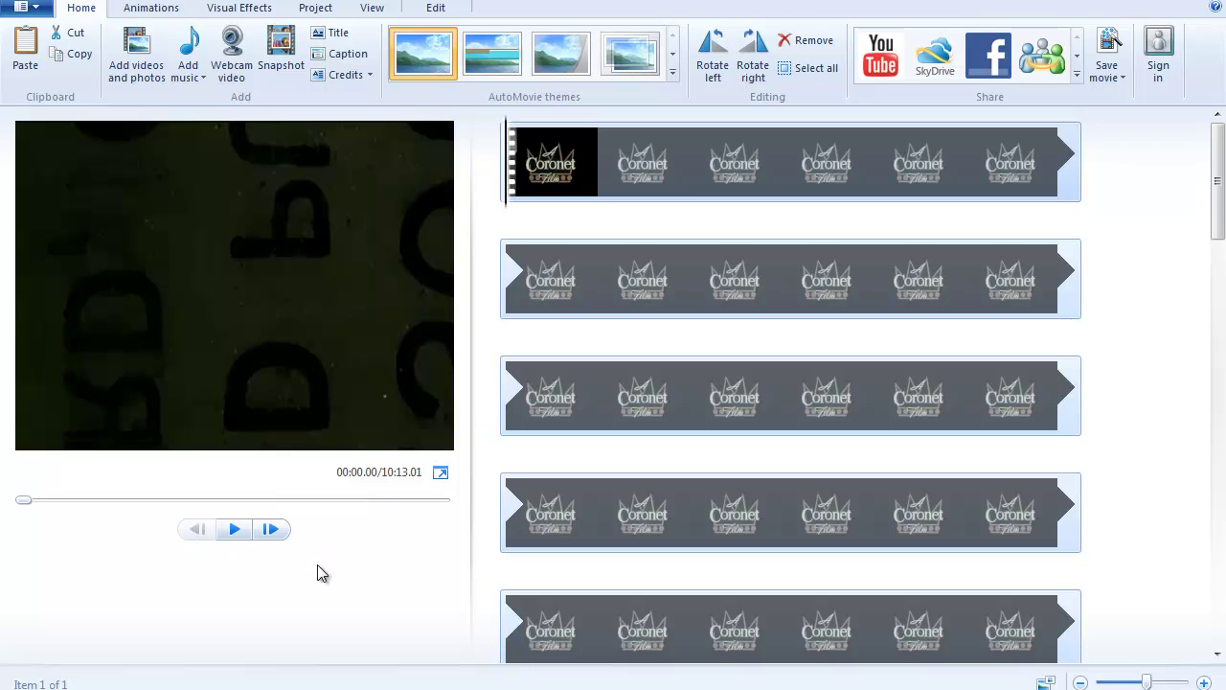
Step: Play the SchoolRules preview and pause it at 00:34.49
click(233, 530)
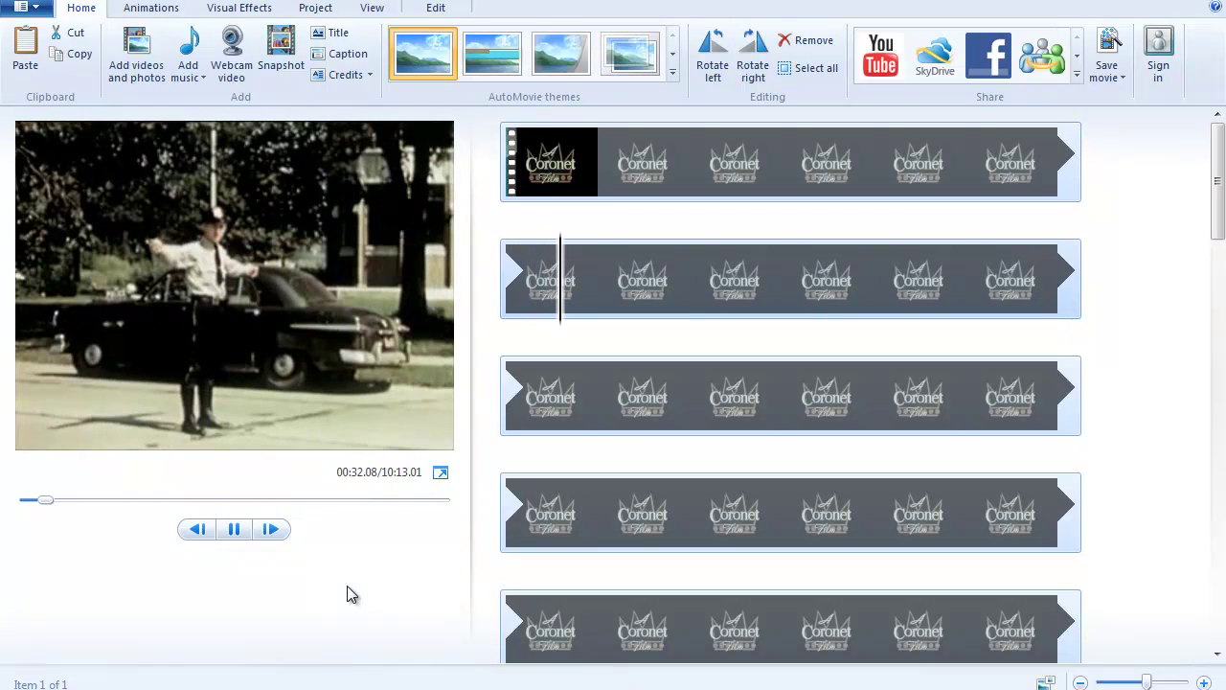
click(234, 529)
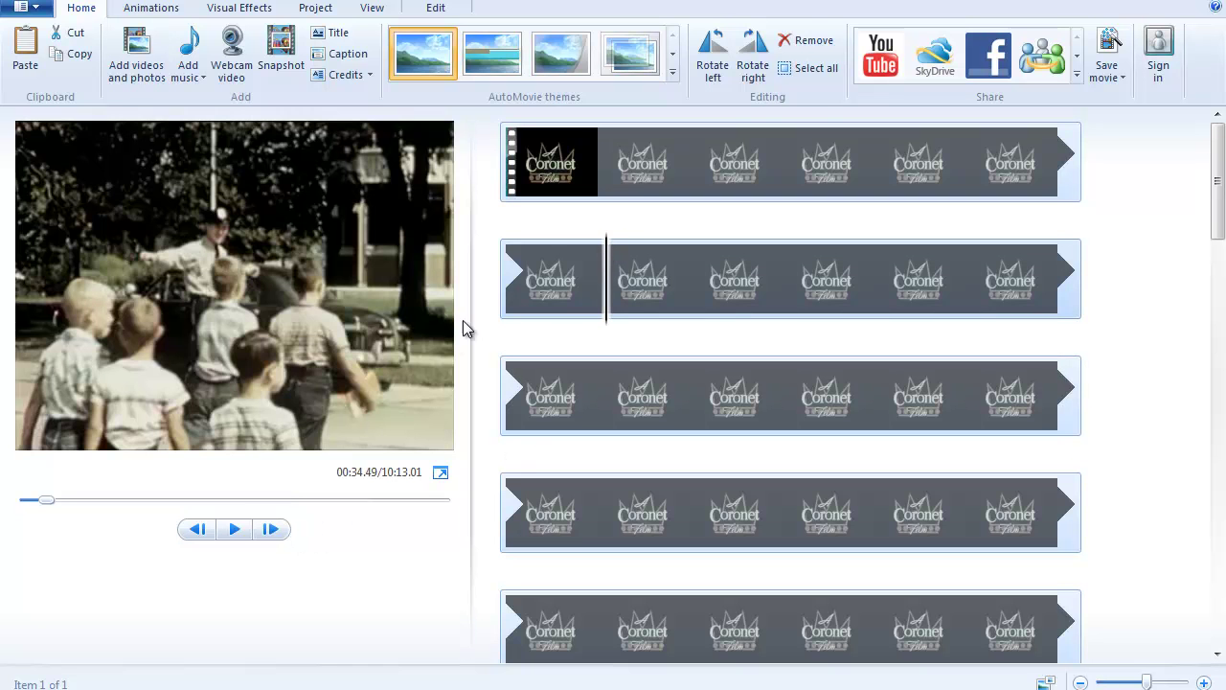
Step: Scrub and replay the preview back to about 00:28.18, near the end of the opening titles
drag(608, 241, 1045, 129)
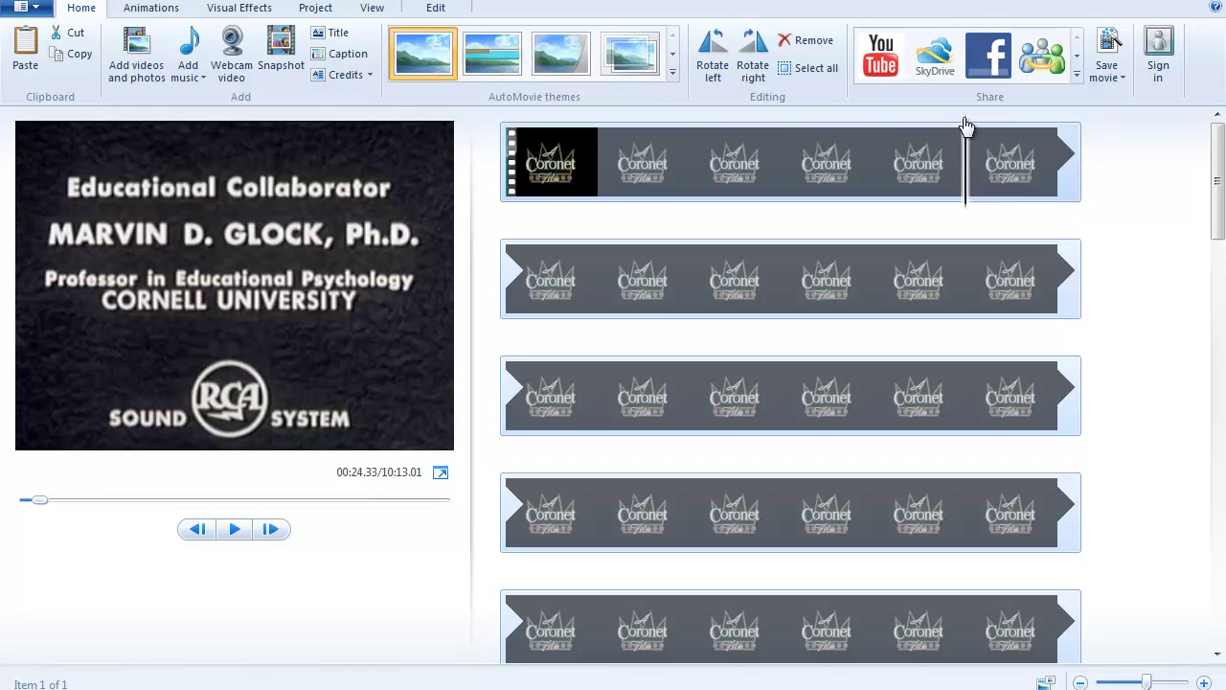
drag(966, 121, 1024, 126)
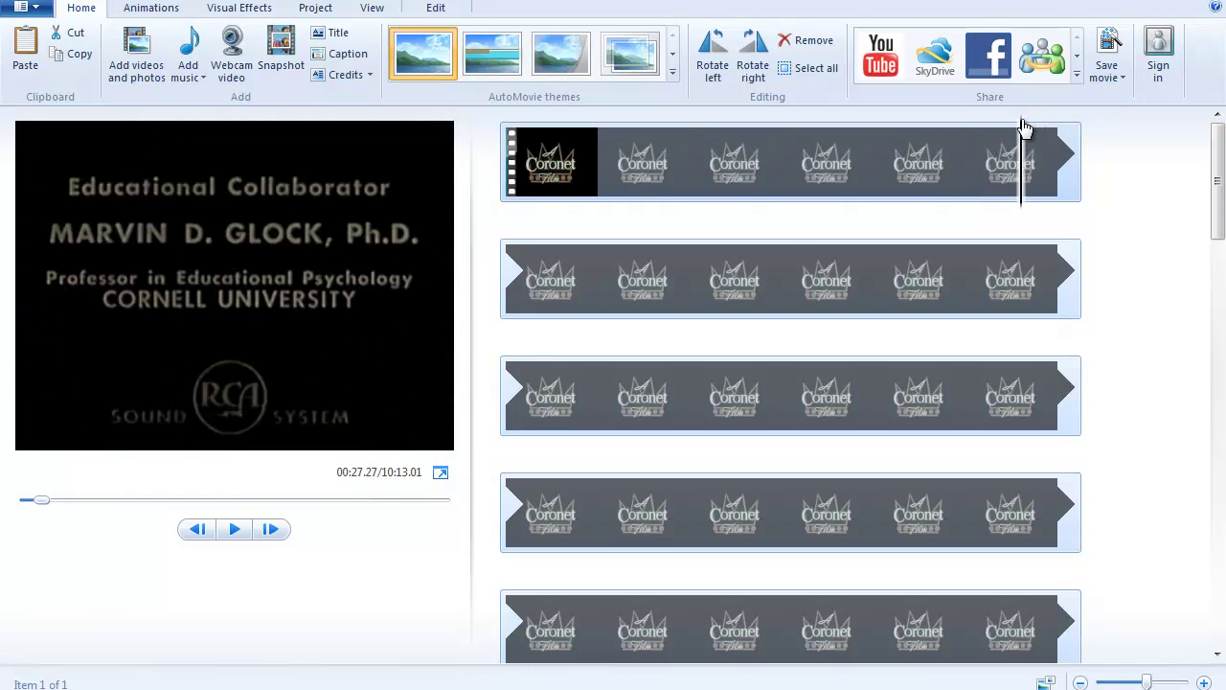
click(234, 530)
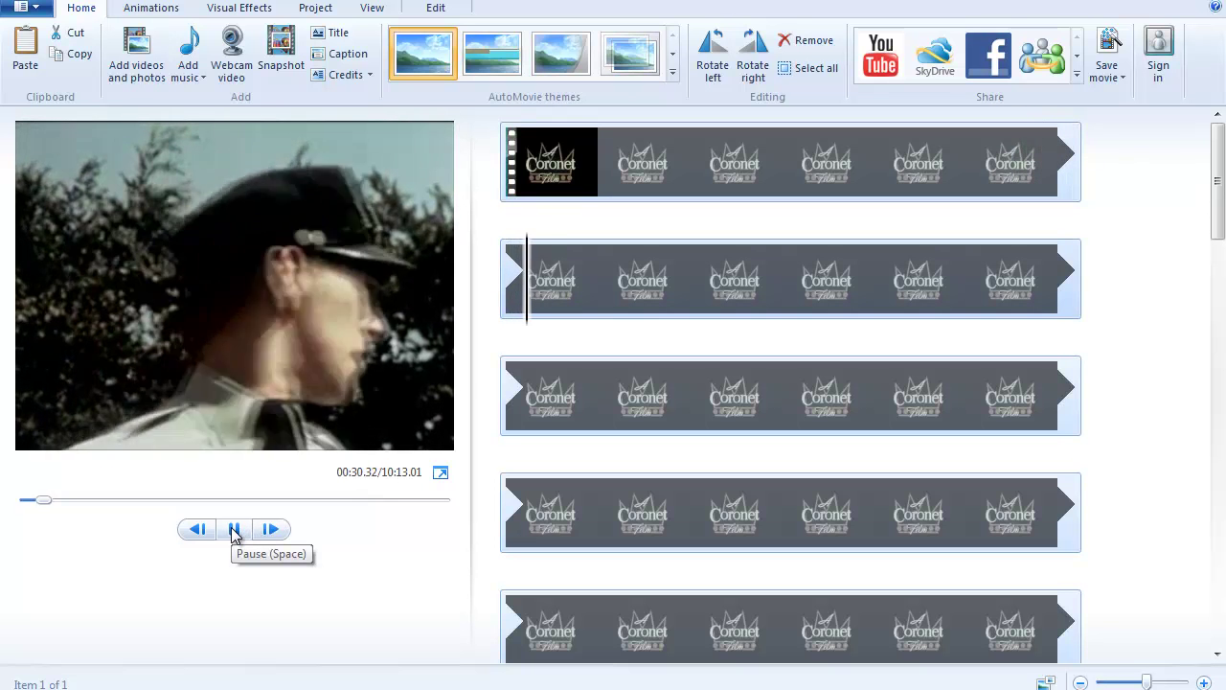
click(234, 531)
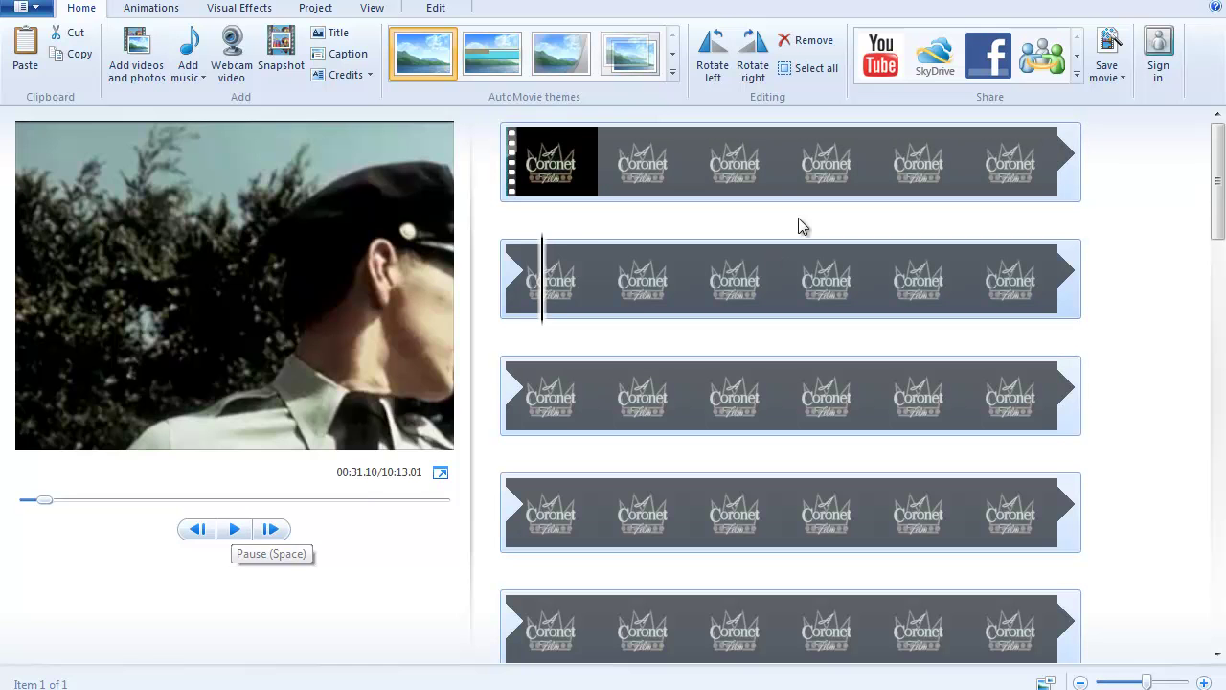
drag(542, 248, 1023, 162)
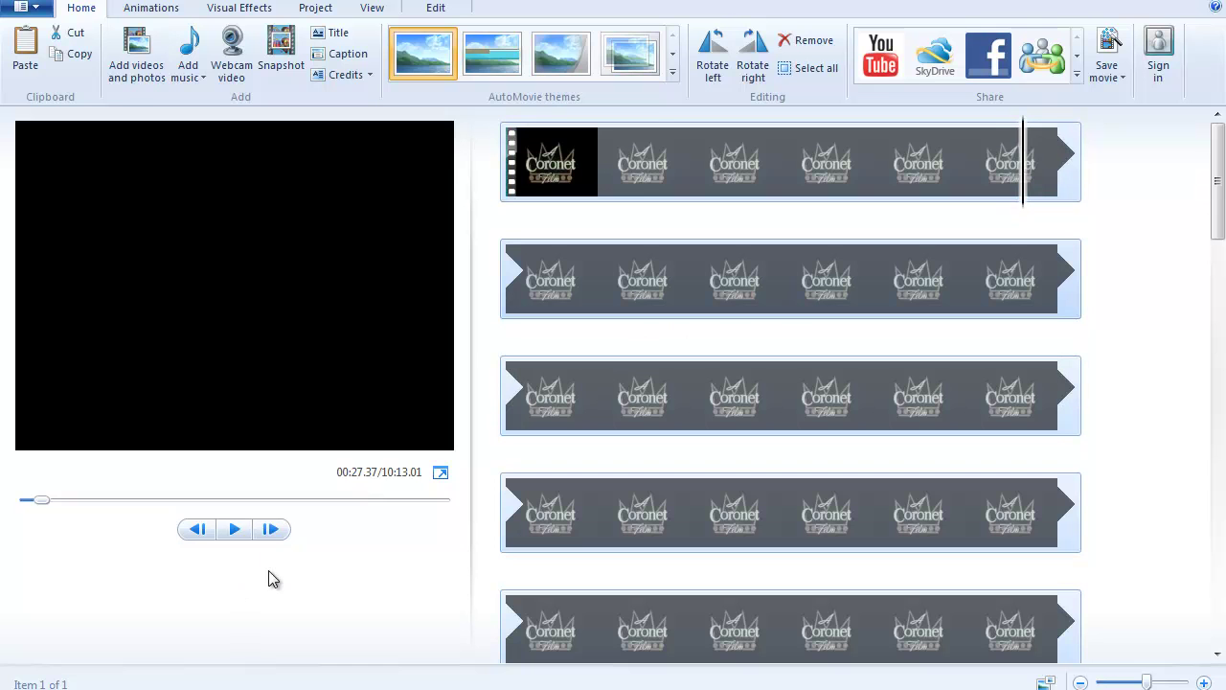
Step: Play briefly, step back frame by frame to 00:28.25, and bring up the Edit tools
key(space)
key(space)
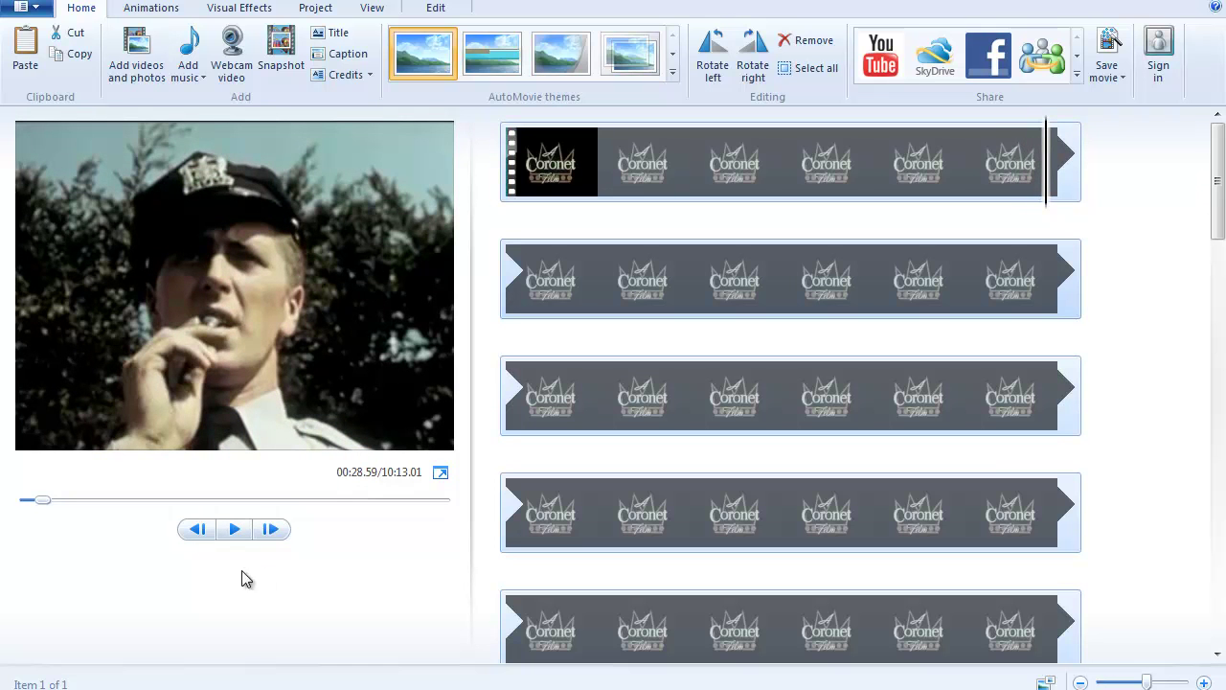
click(193, 532)
click(193, 532)
click(193, 532)
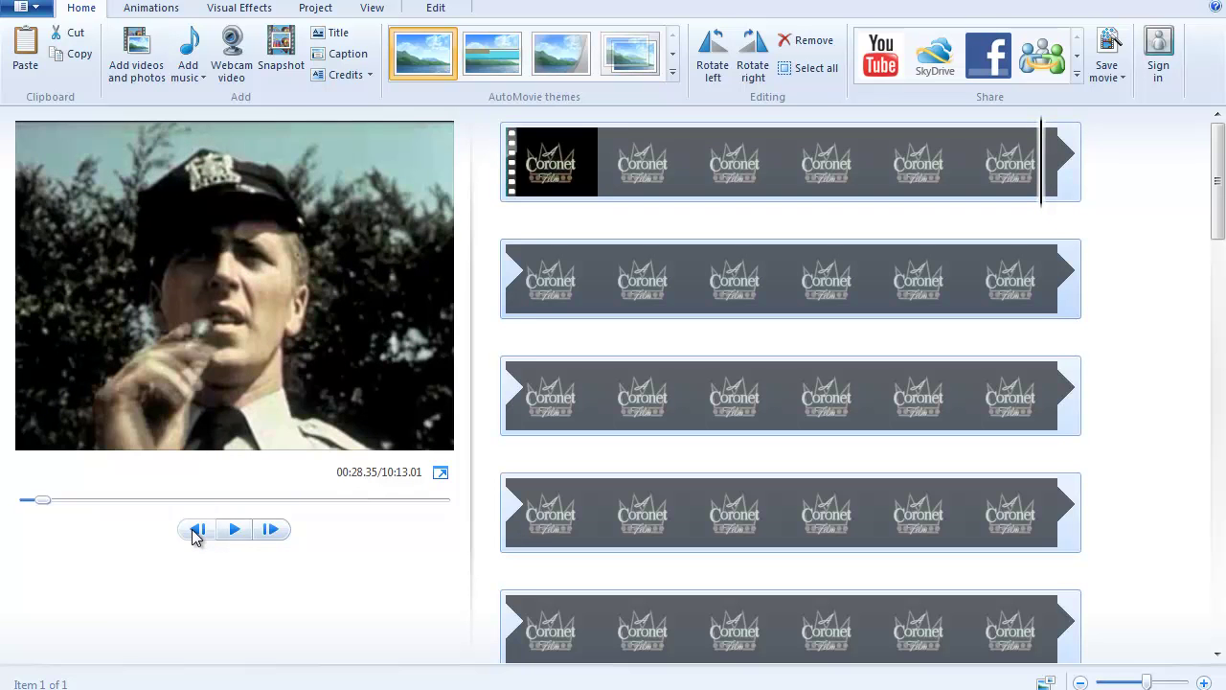
click(193, 532)
click(194, 532)
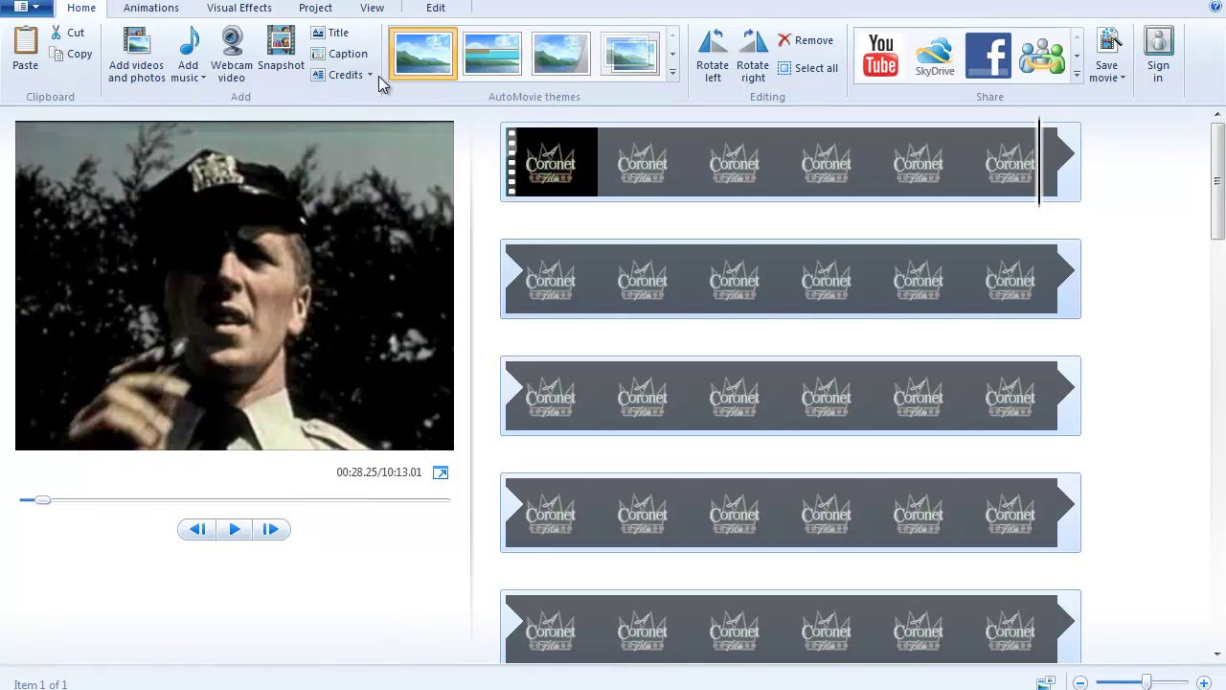
click(437, 9)
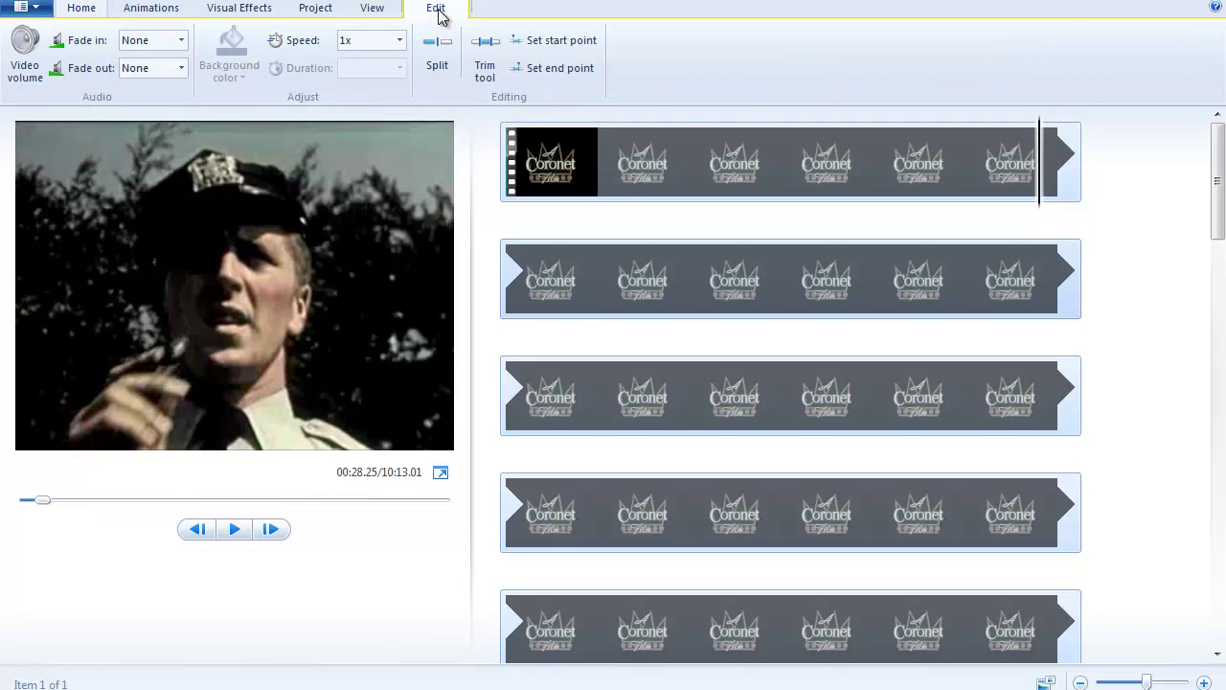
Step: Split the film at 00:28.25 and again at 00:30.46, isolating the policeman close-up
click(437, 69)
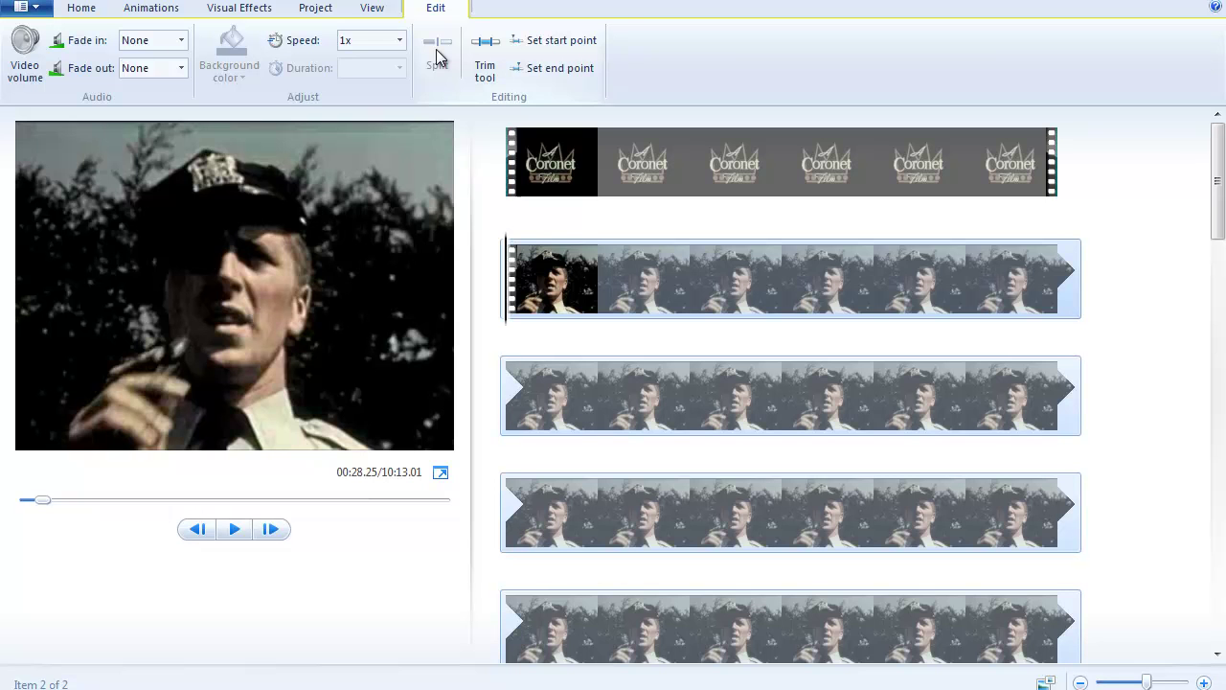
key(space)
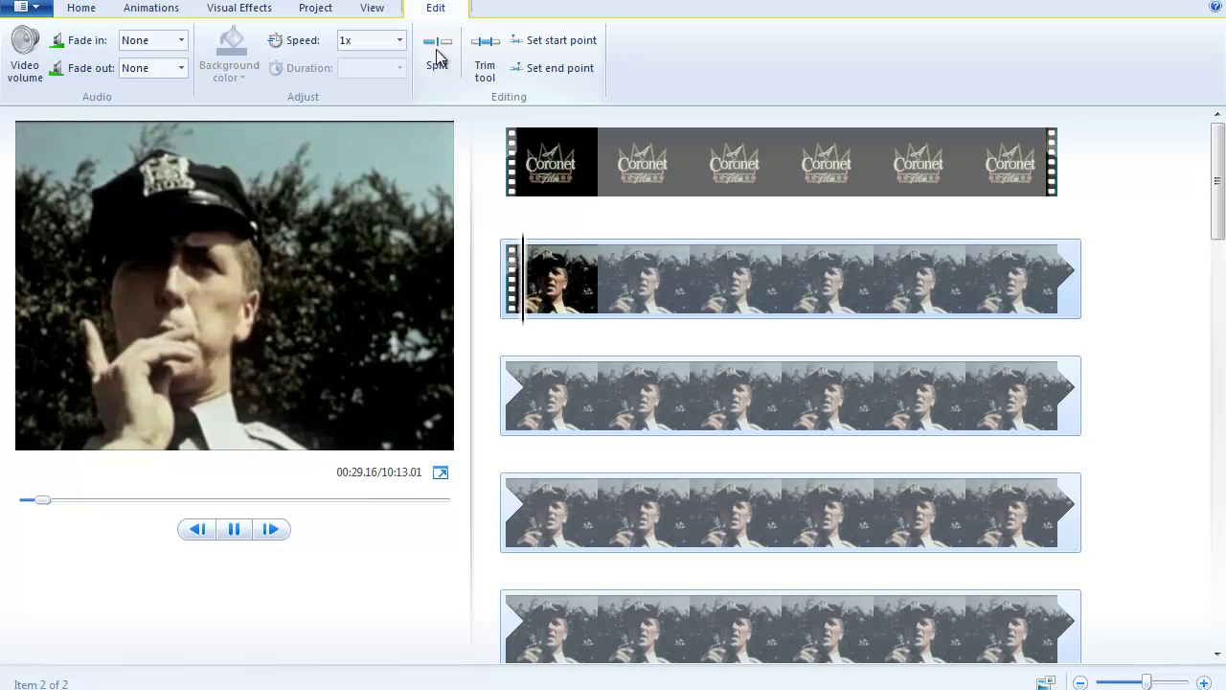
key(space)
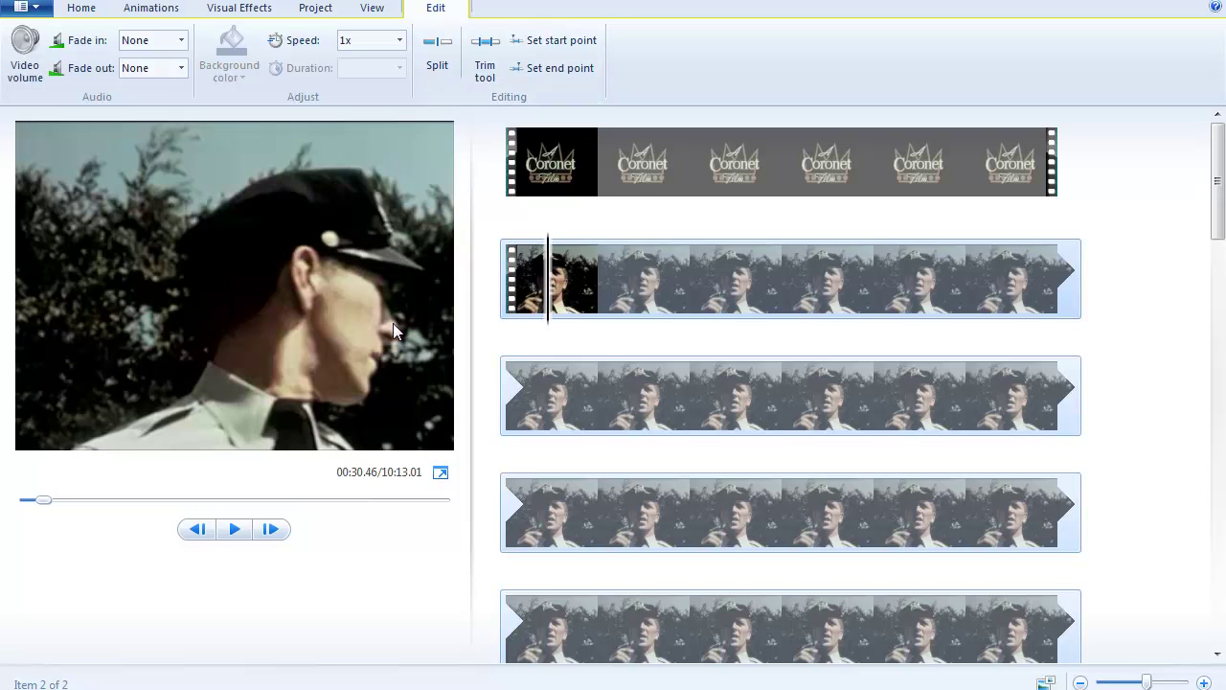
click(437, 53)
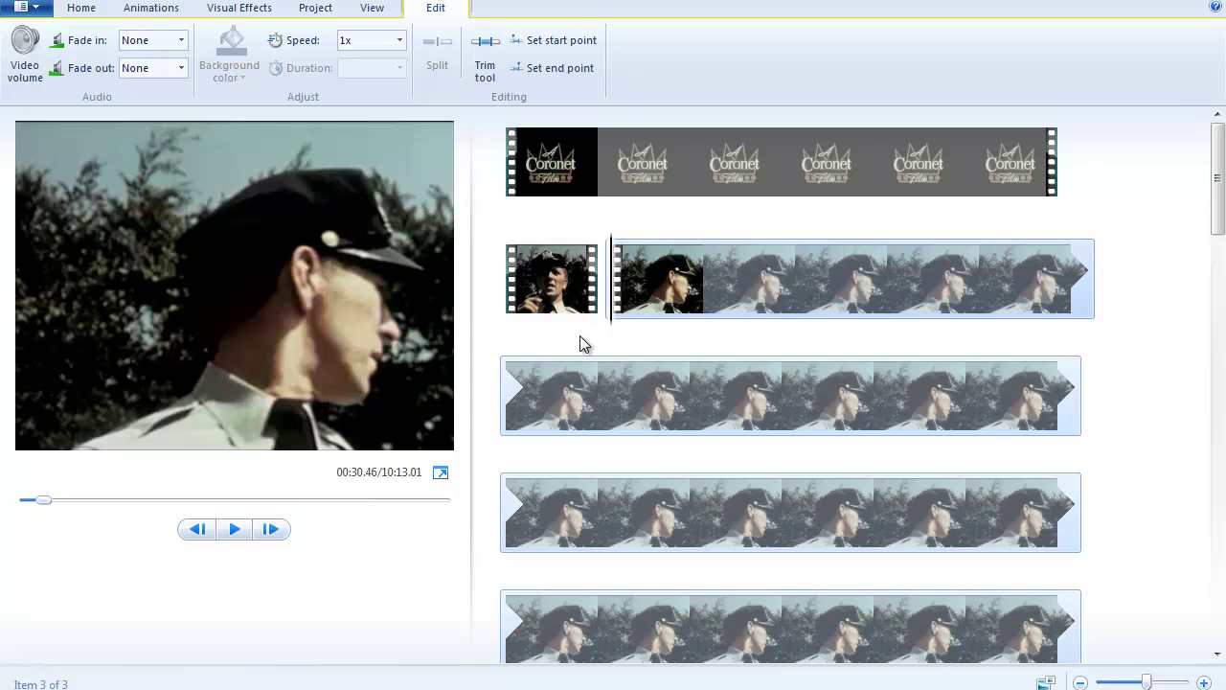
Step: Select and preview the short policeman close-up clip, pausing at 00:30.97
click(548, 280)
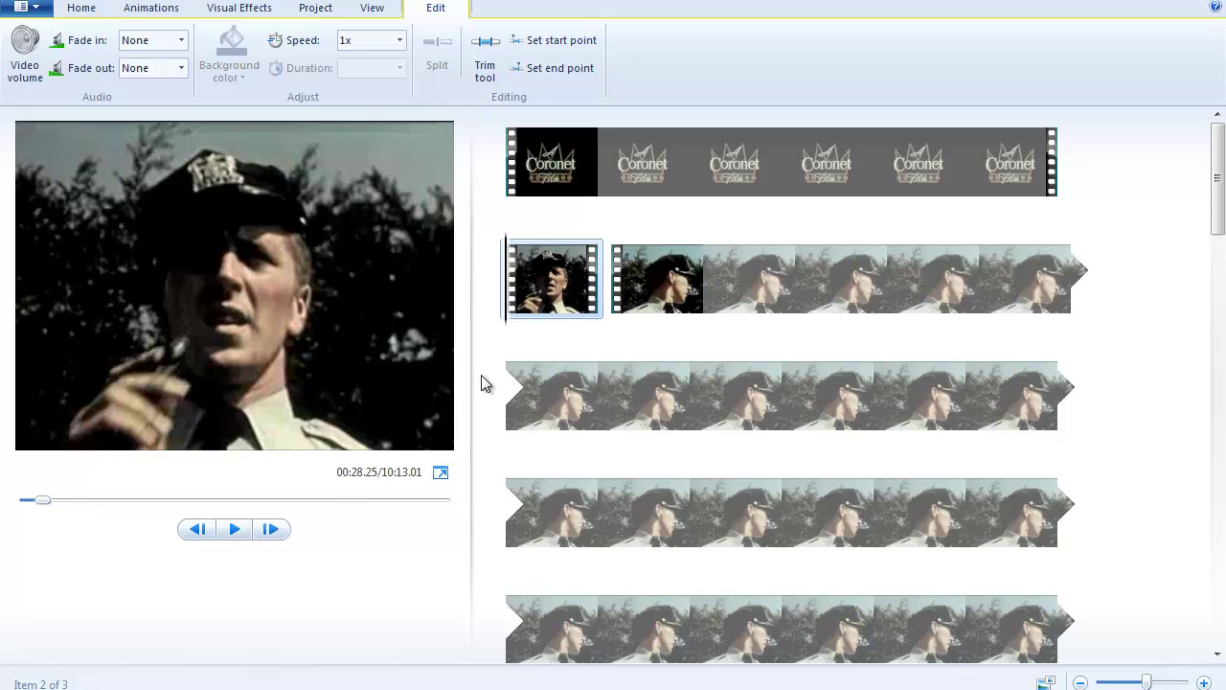
key(space)
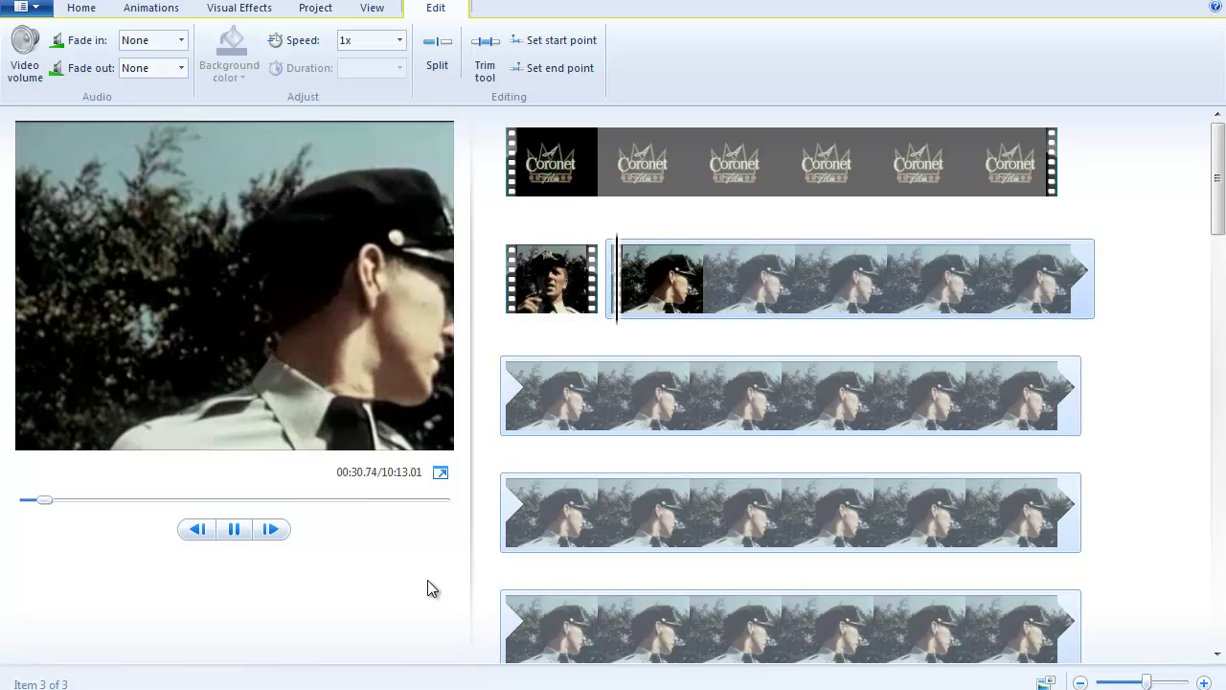
key(space)
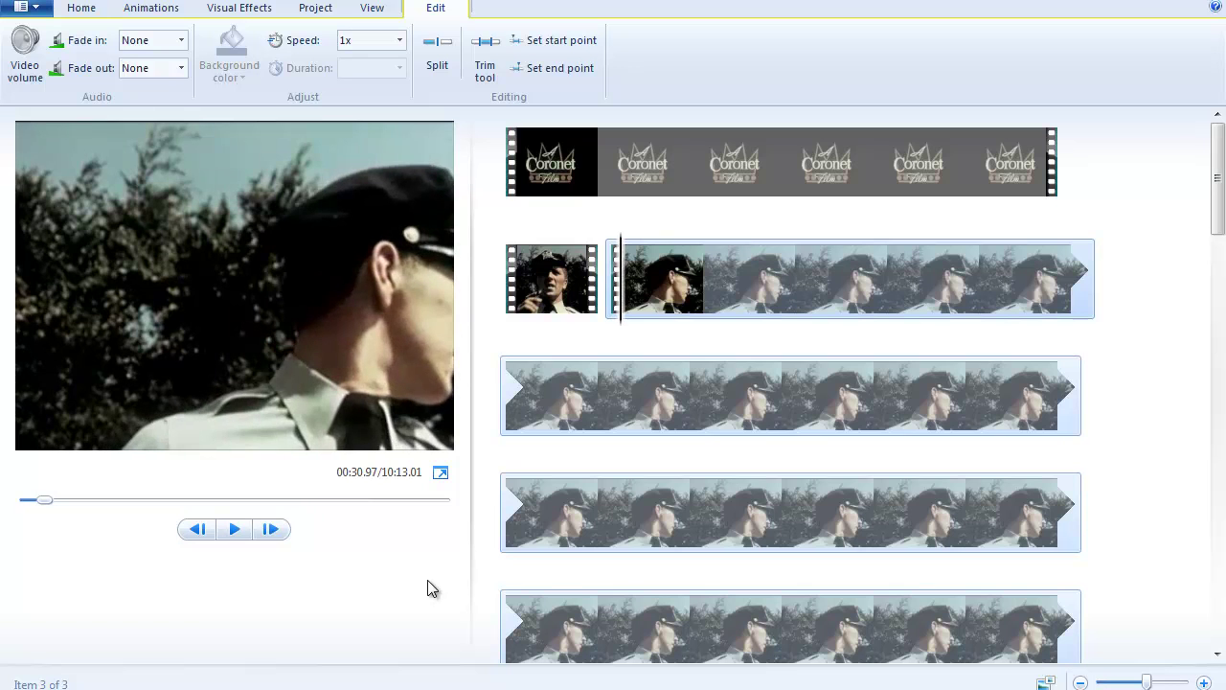
Step: Copy and paste a duplicate of the short police clip, then delete the Coronet title clip
right_click(547, 275)
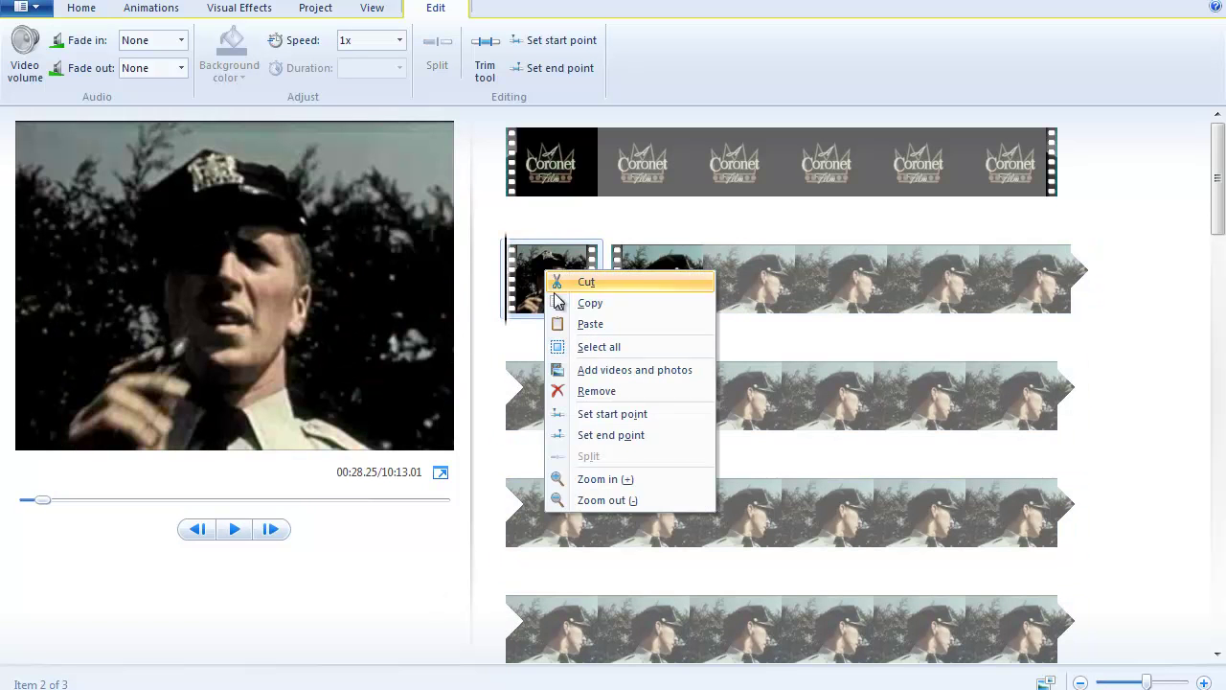
click(580, 307)
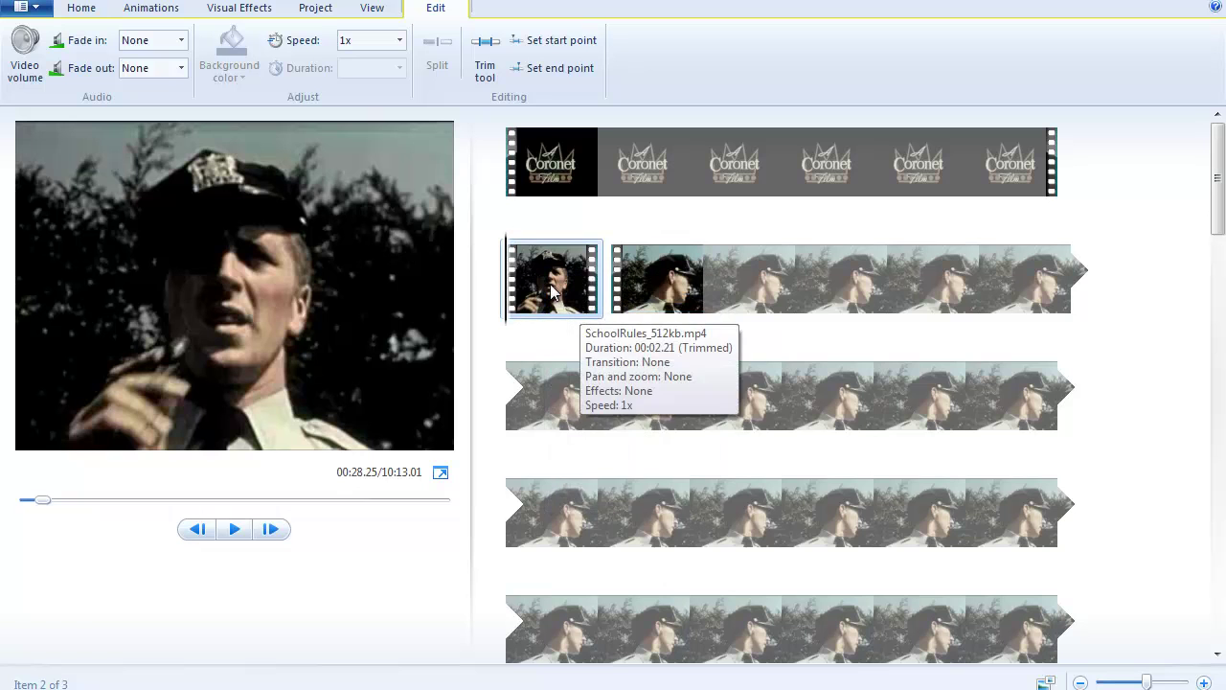
right_click(550, 278)
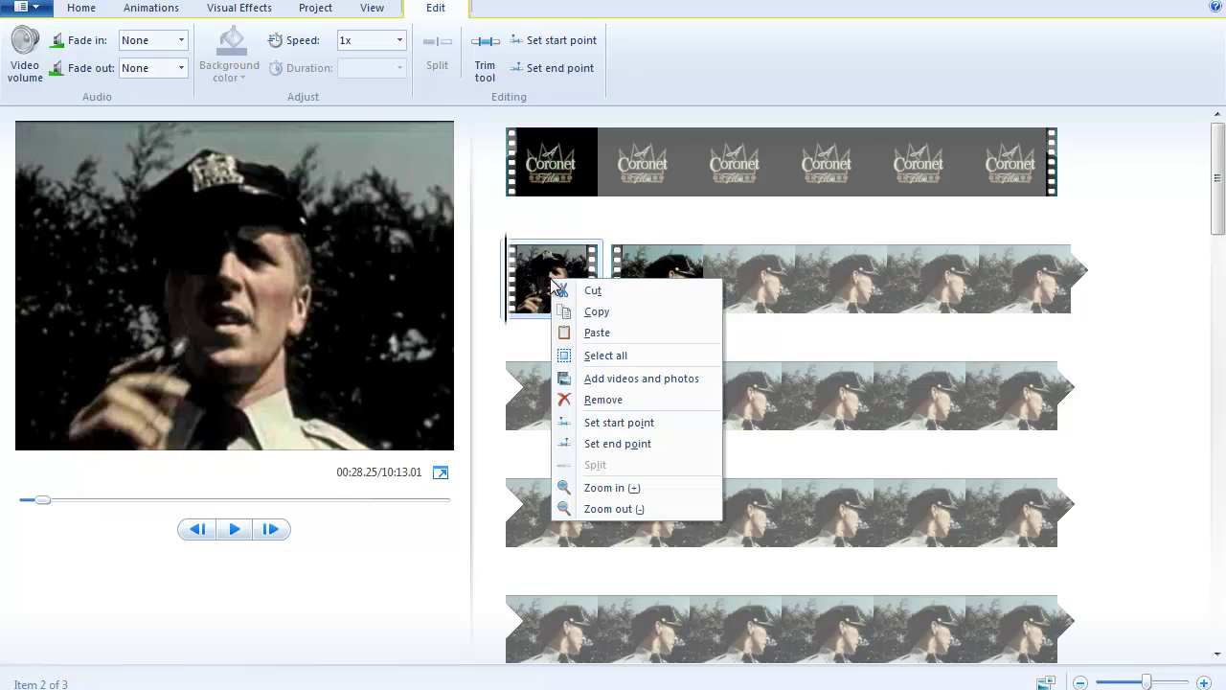
click(563, 332)
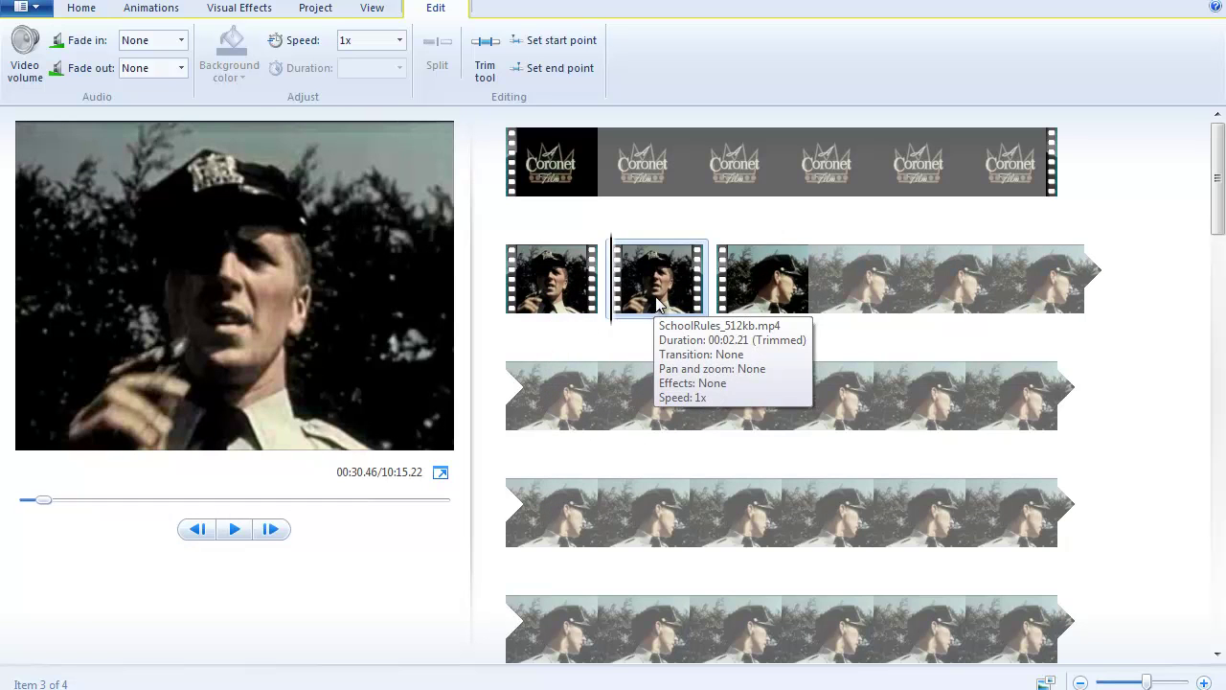
click(731, 170)
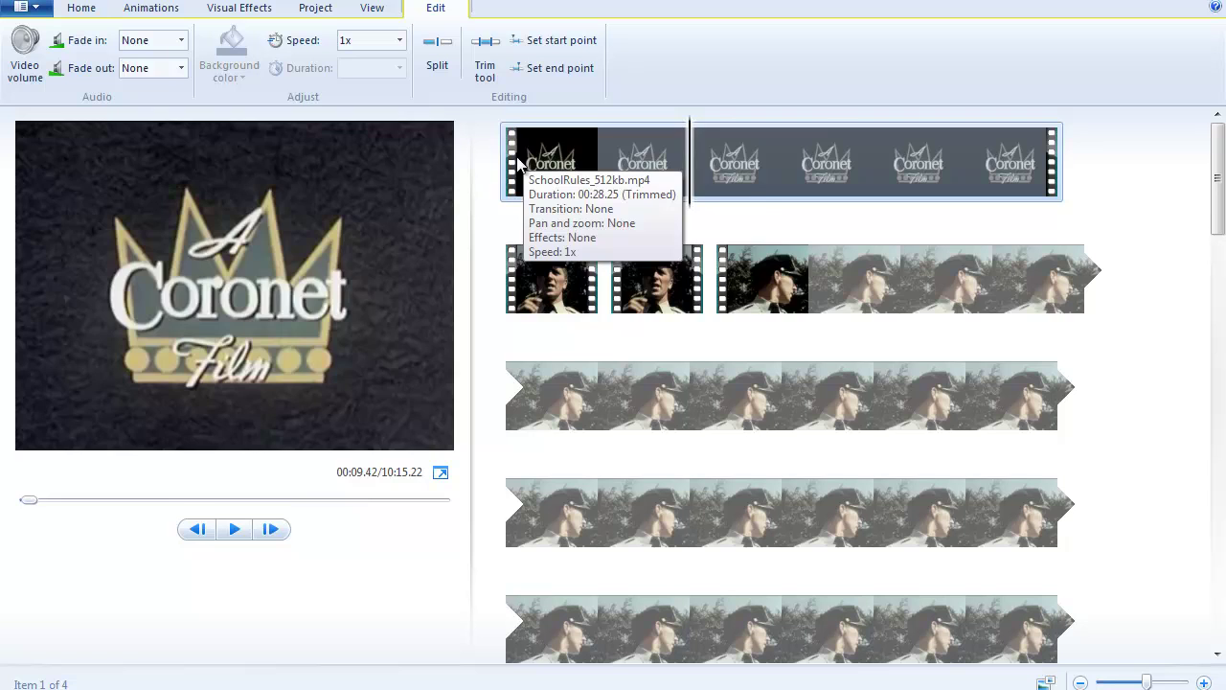
key(Delete)
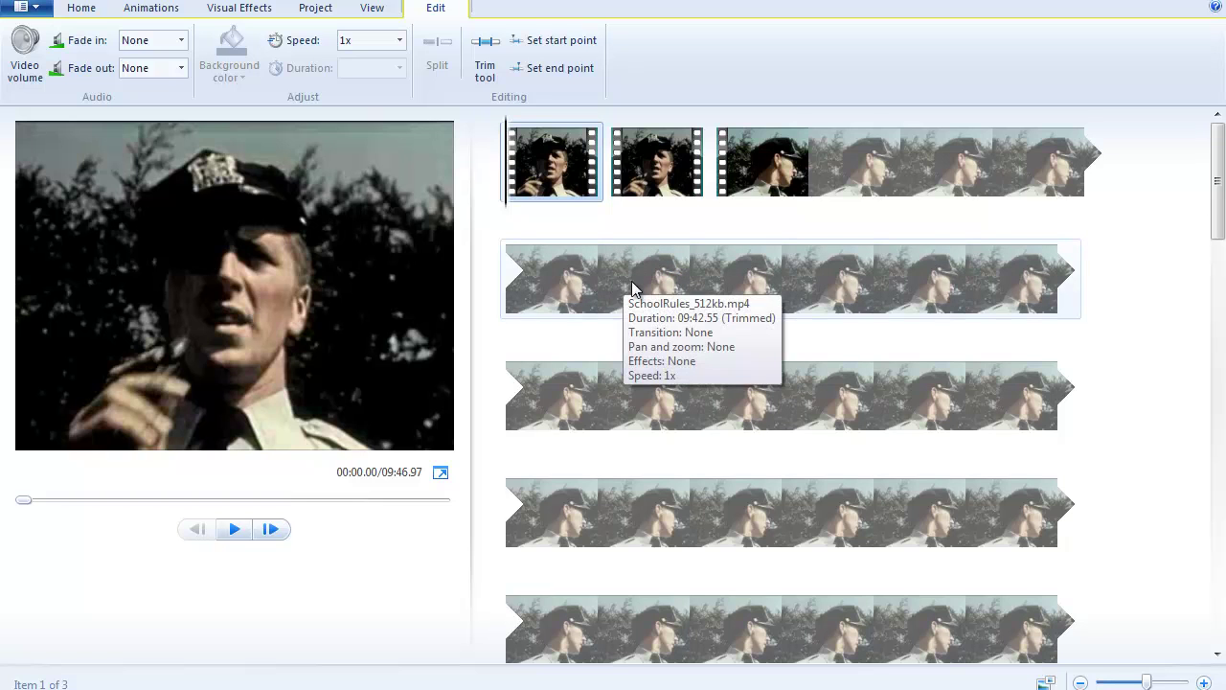
Step: Preview the film, scrub to the basketball scene, and pause at its start, 00:30.67
key(space)
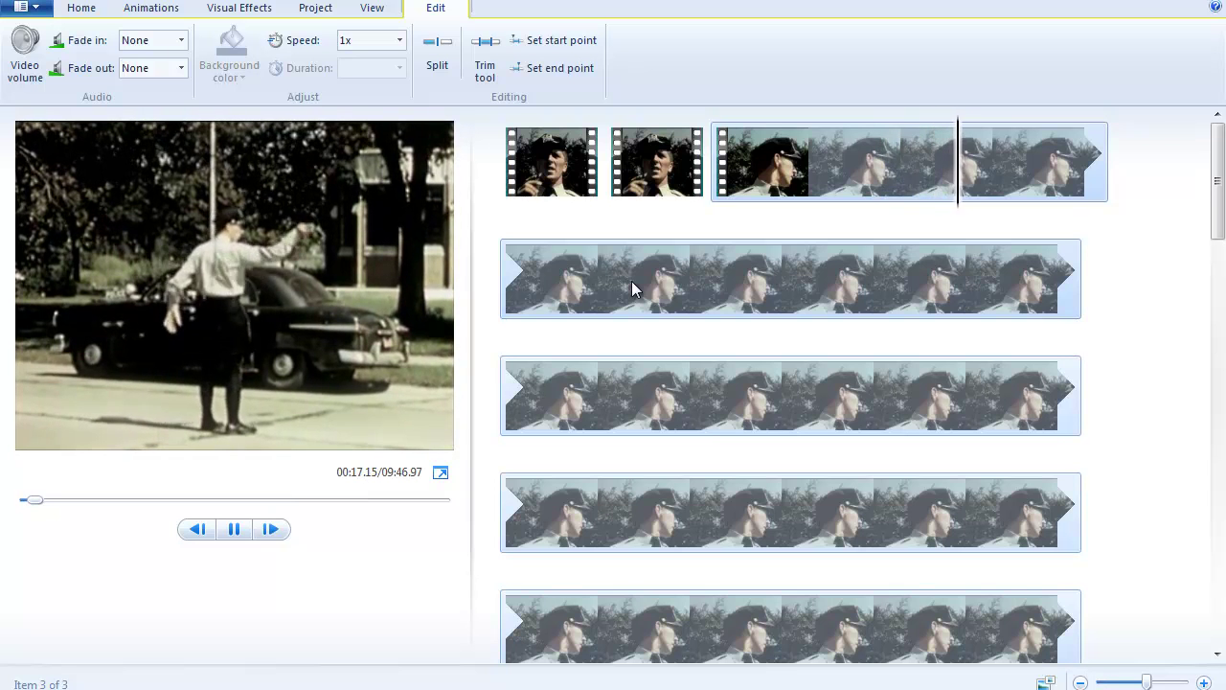
click(234, 530)
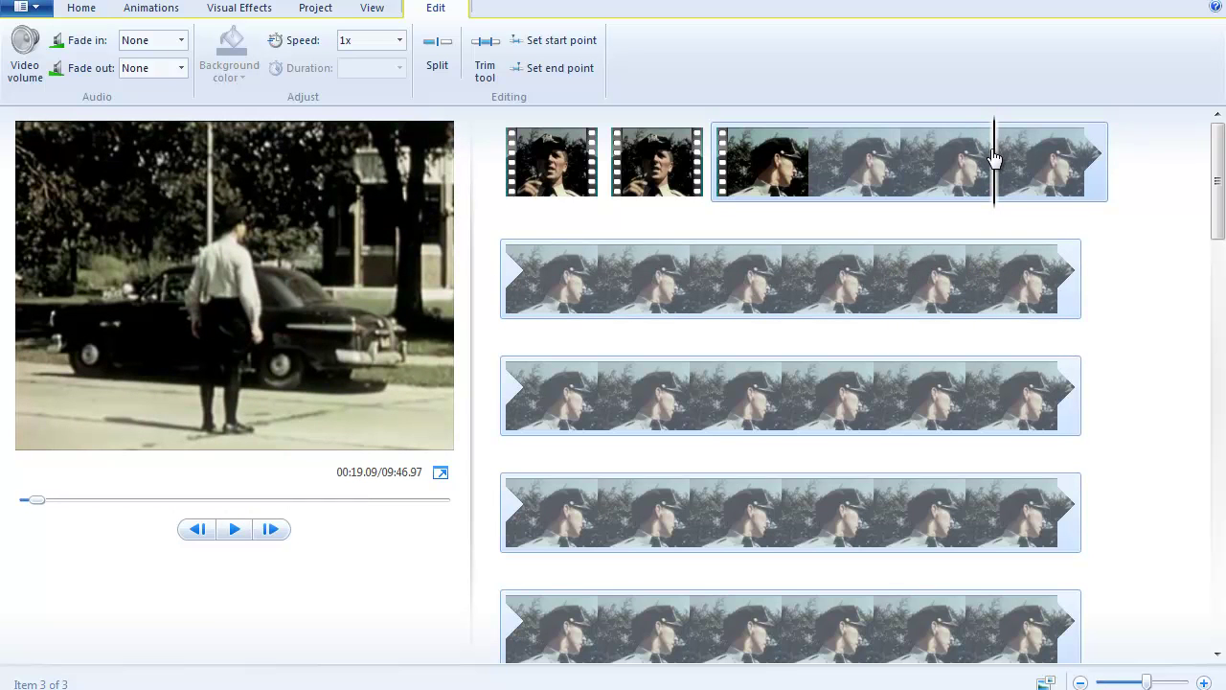
drag(995, 158, 635, 323)
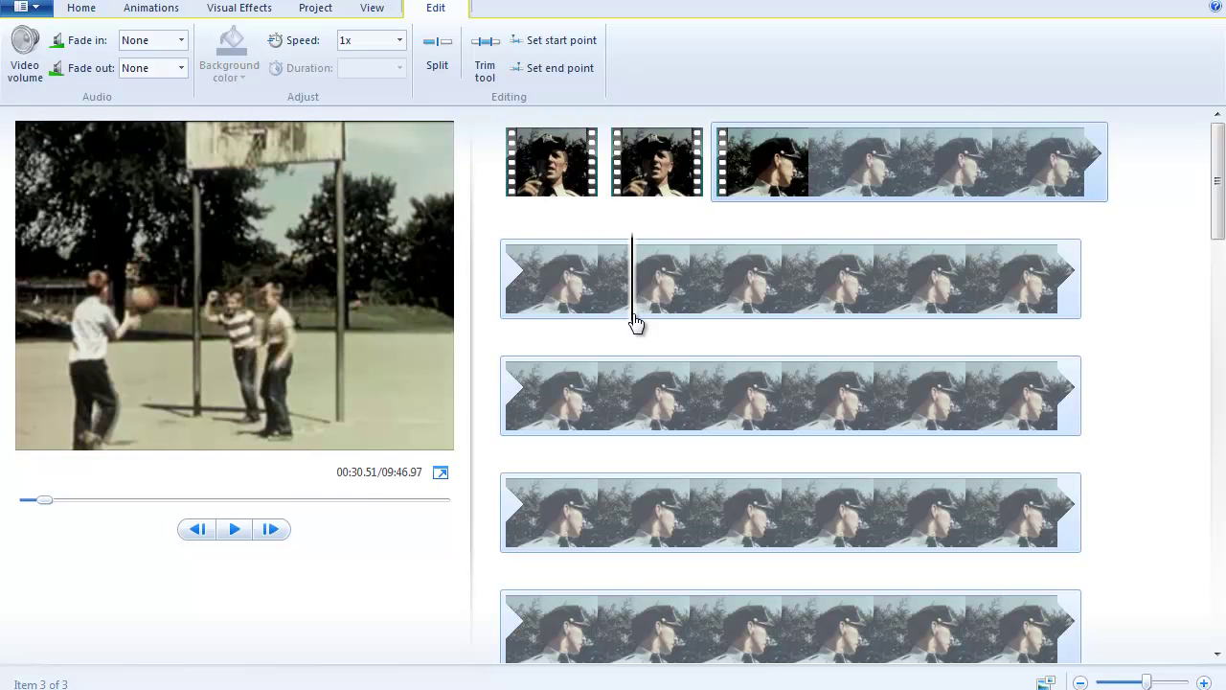
drag(636, 323, 533, 316)
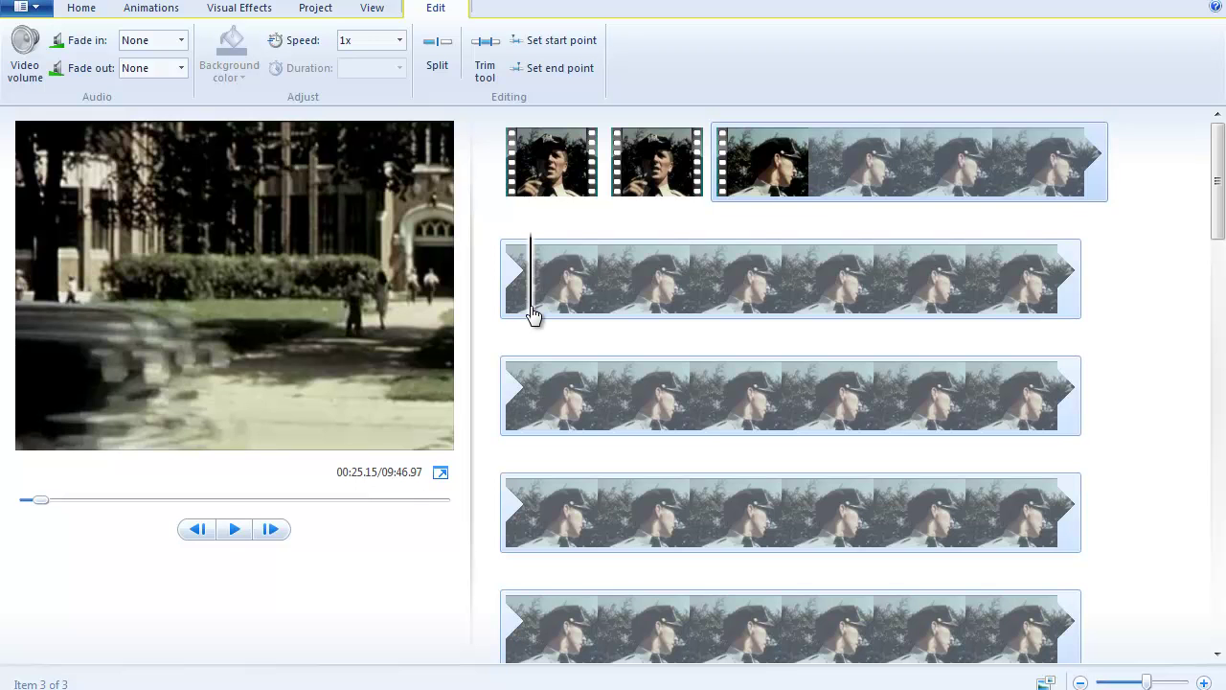
key(space)
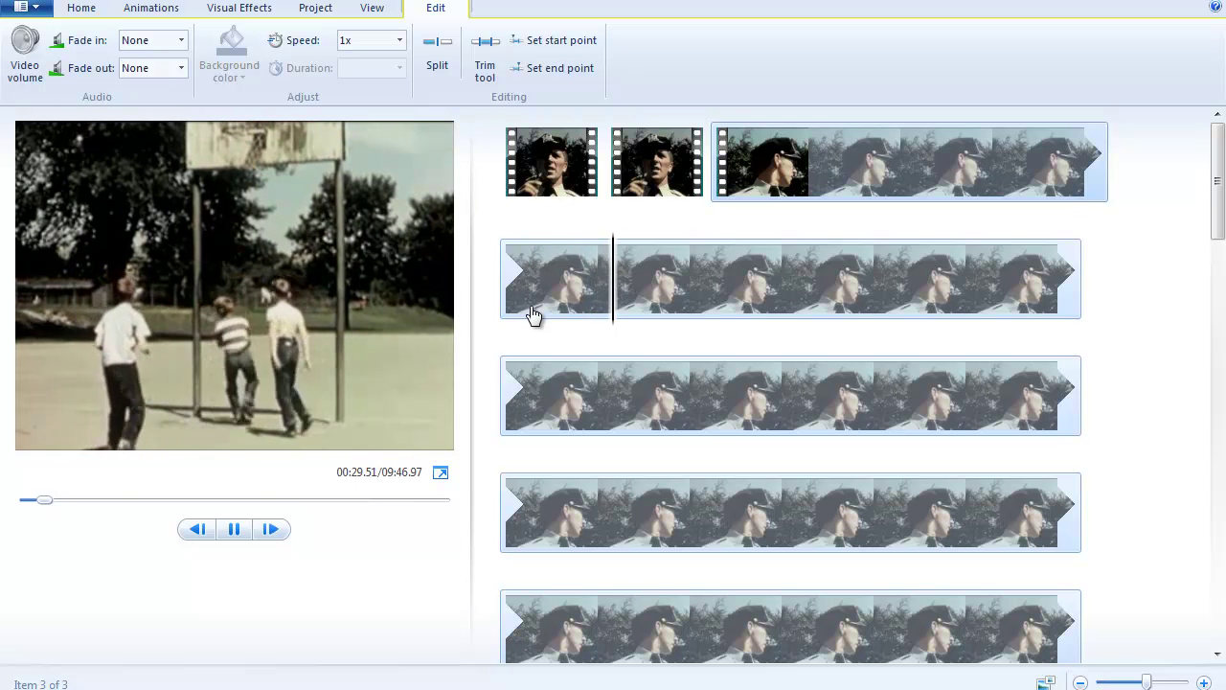
key(space)
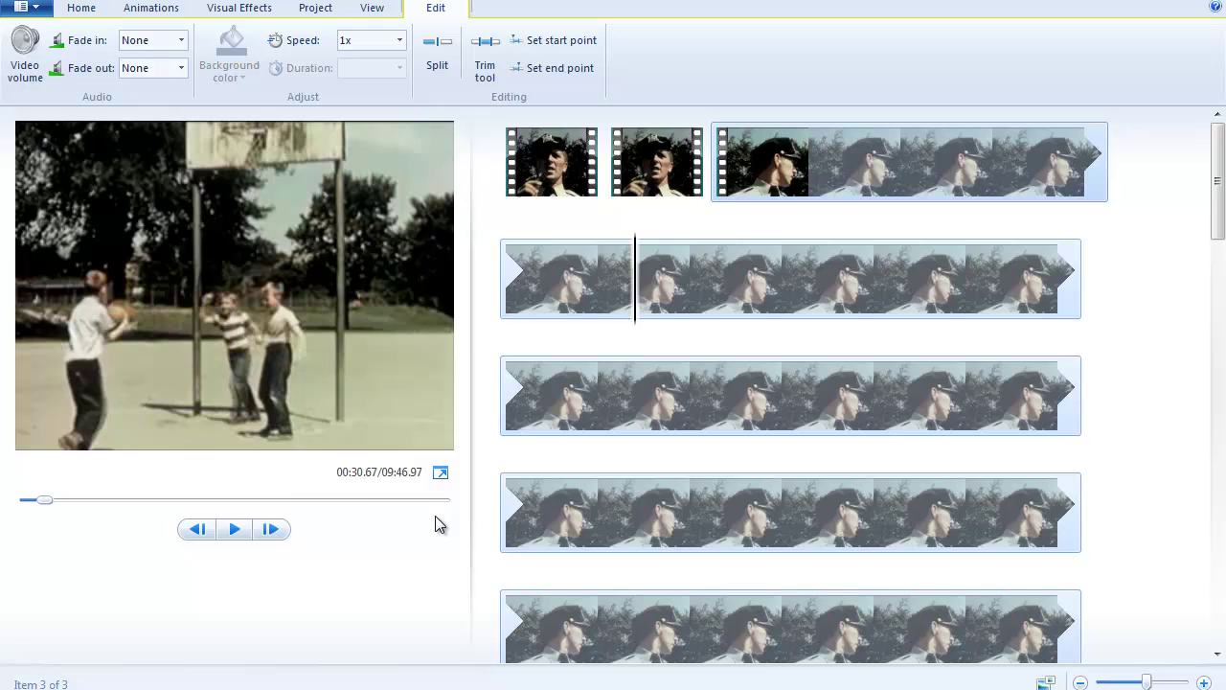
Step: Split at 00:30.67 and, after stepping back frame by frame, at 00:34.34 to isolate the basketball clip
click(437, 53)
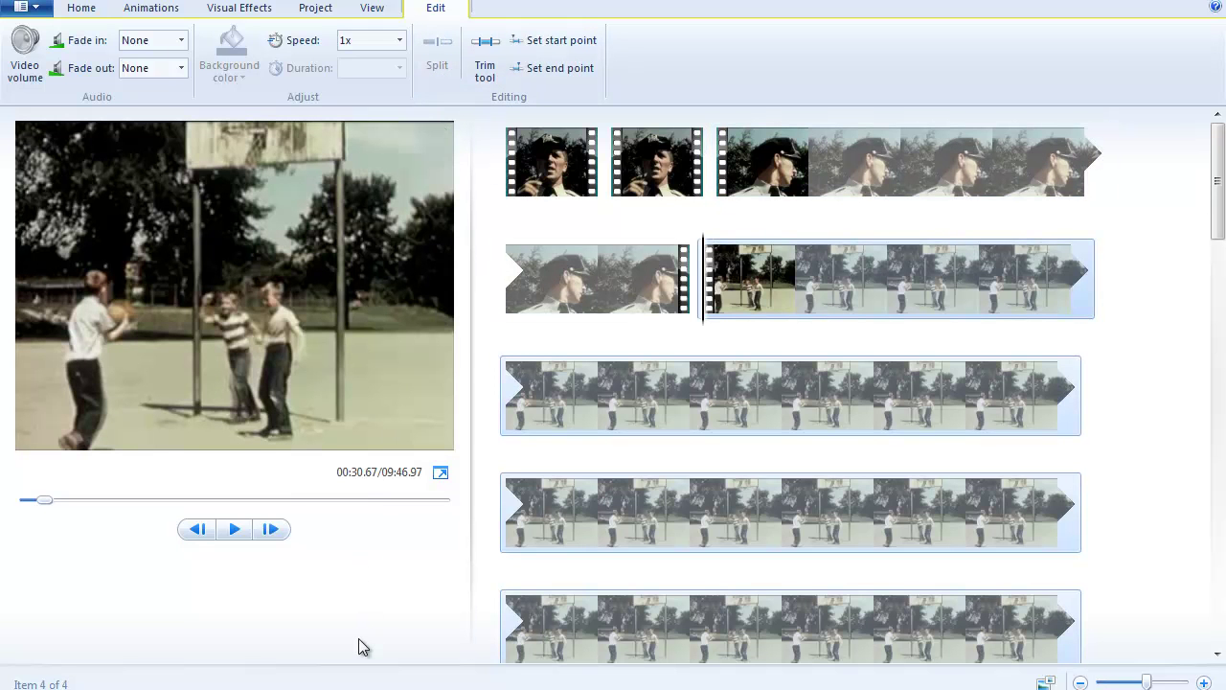
key(space)
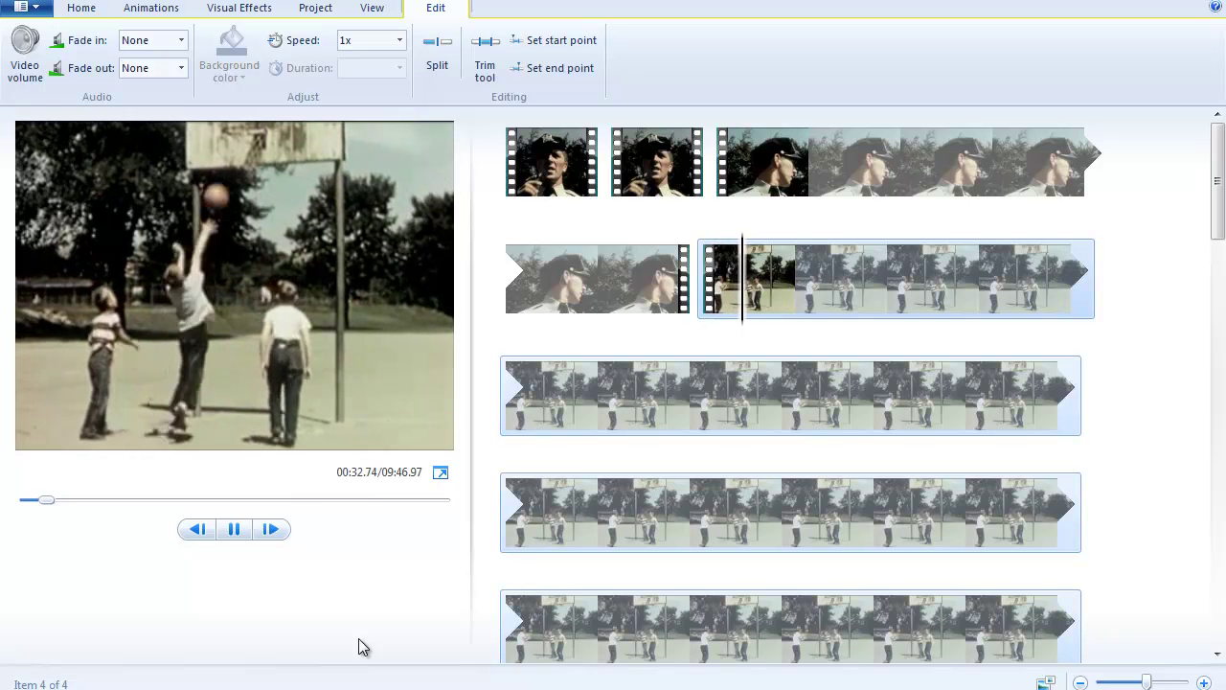
key(space)
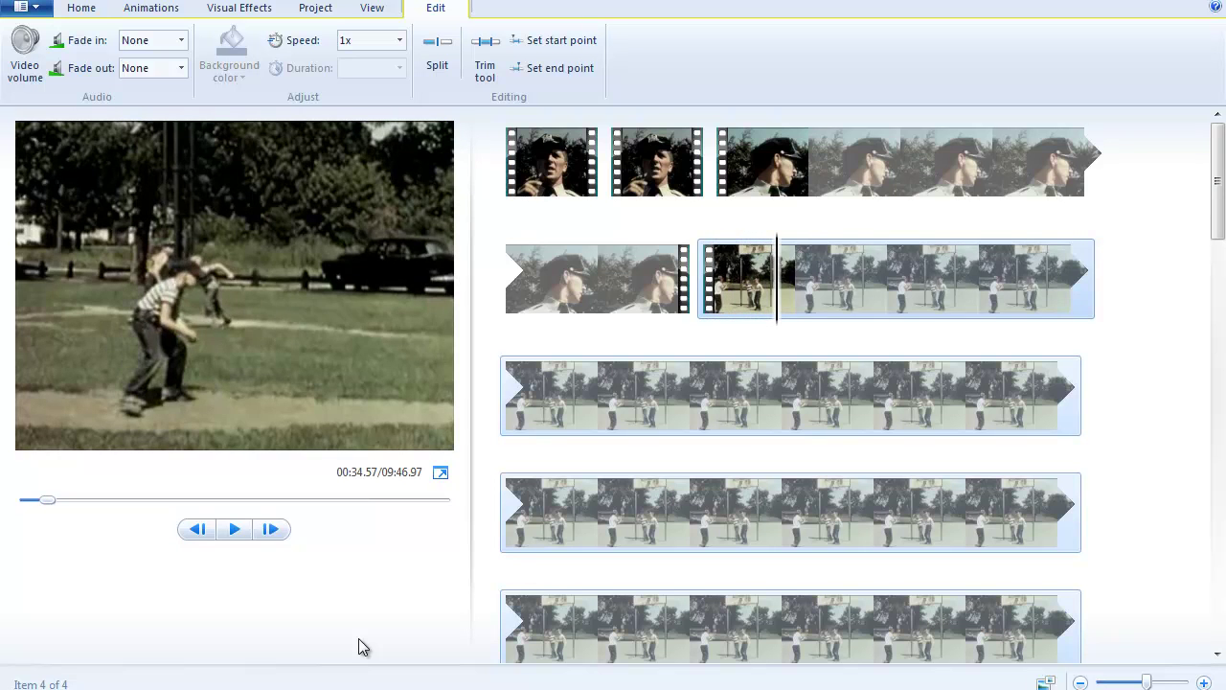
click(197, 533)
click(196, 532)
click(197, 532)
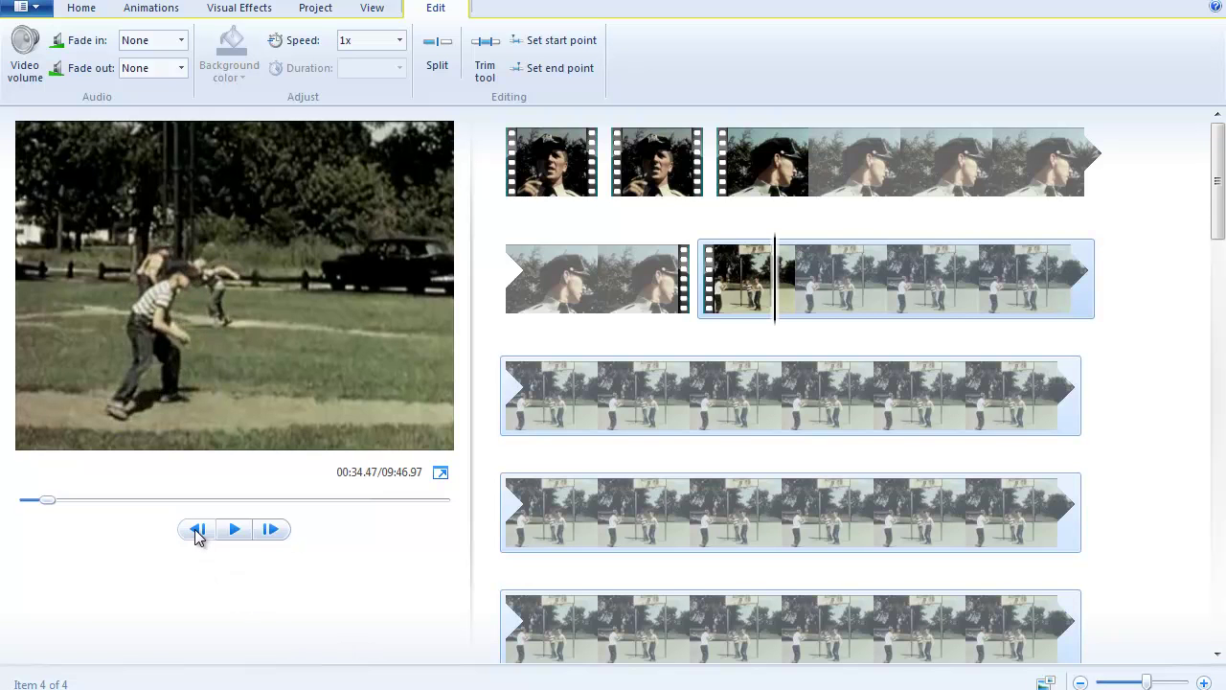
click(197, 532)
click(196, 532)
click(196, 532)
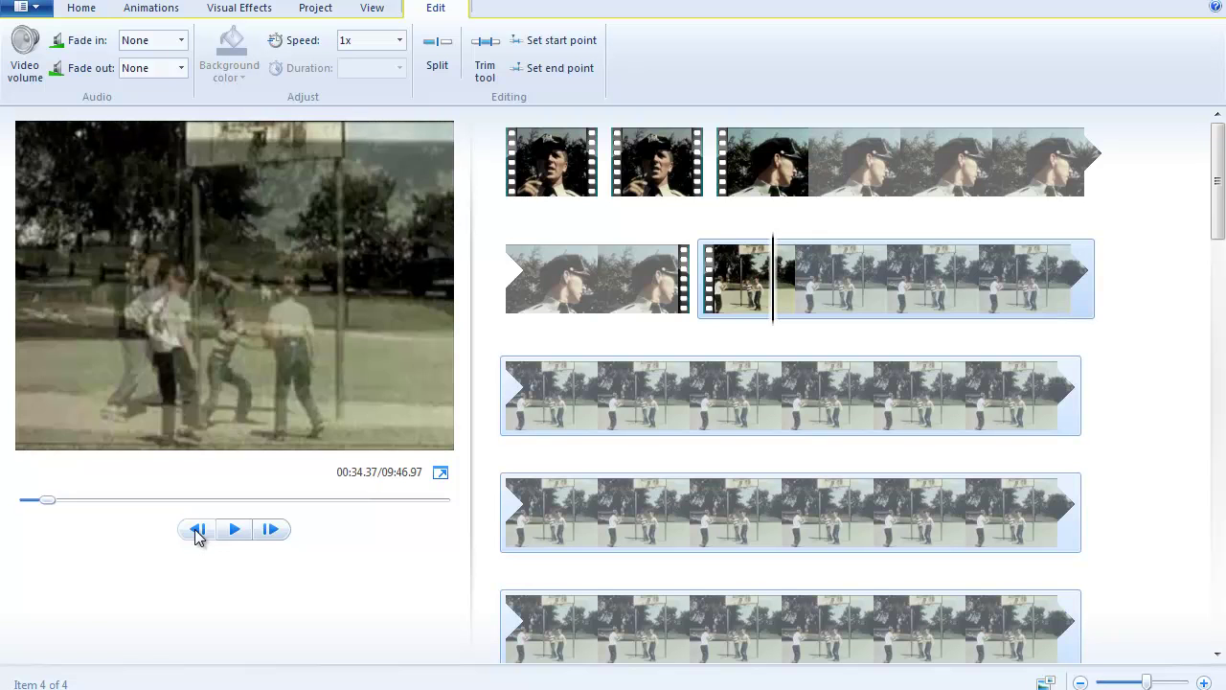
click(196, 532)
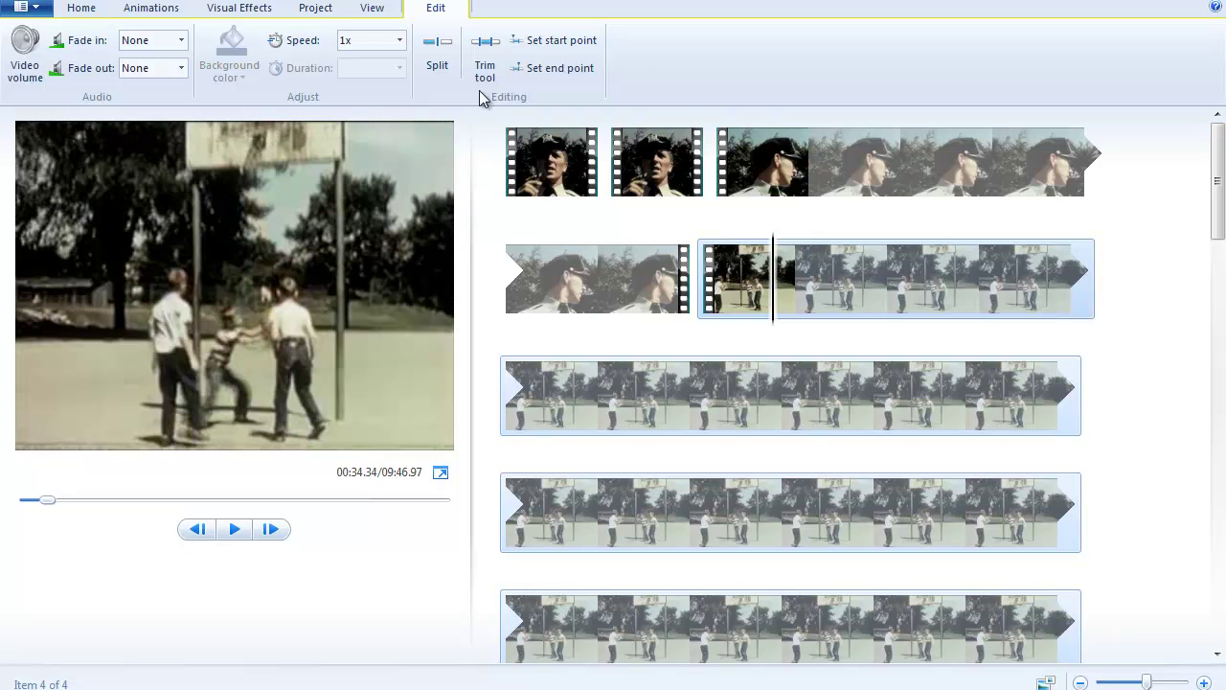
click(441, 60)
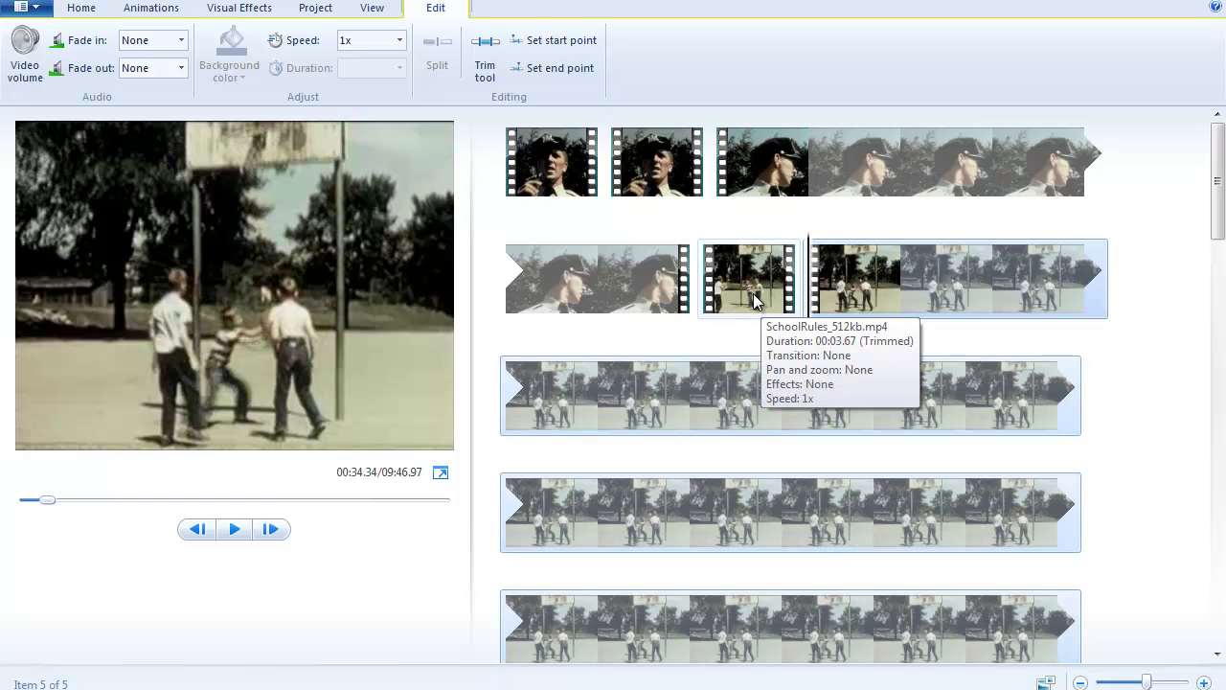
Step: Move the basketball clip third, after the two police clips, and paste a duplicate after it
drag(752, 282, 722, 199)
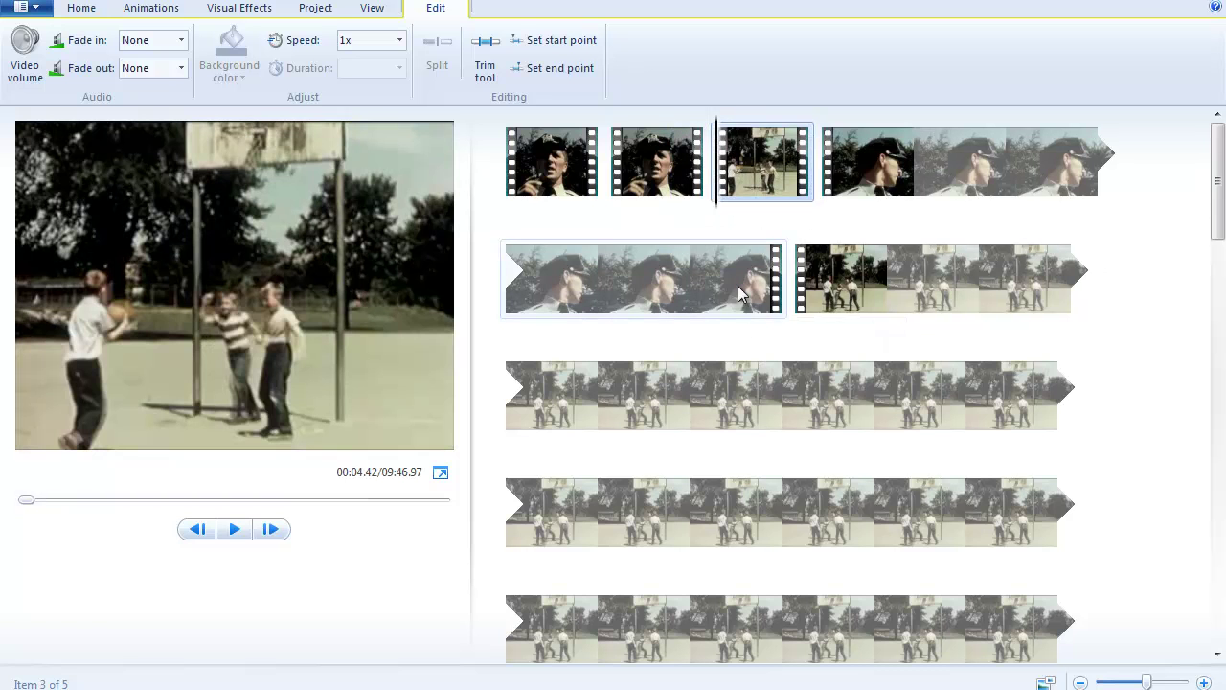
right_click(762, 164)
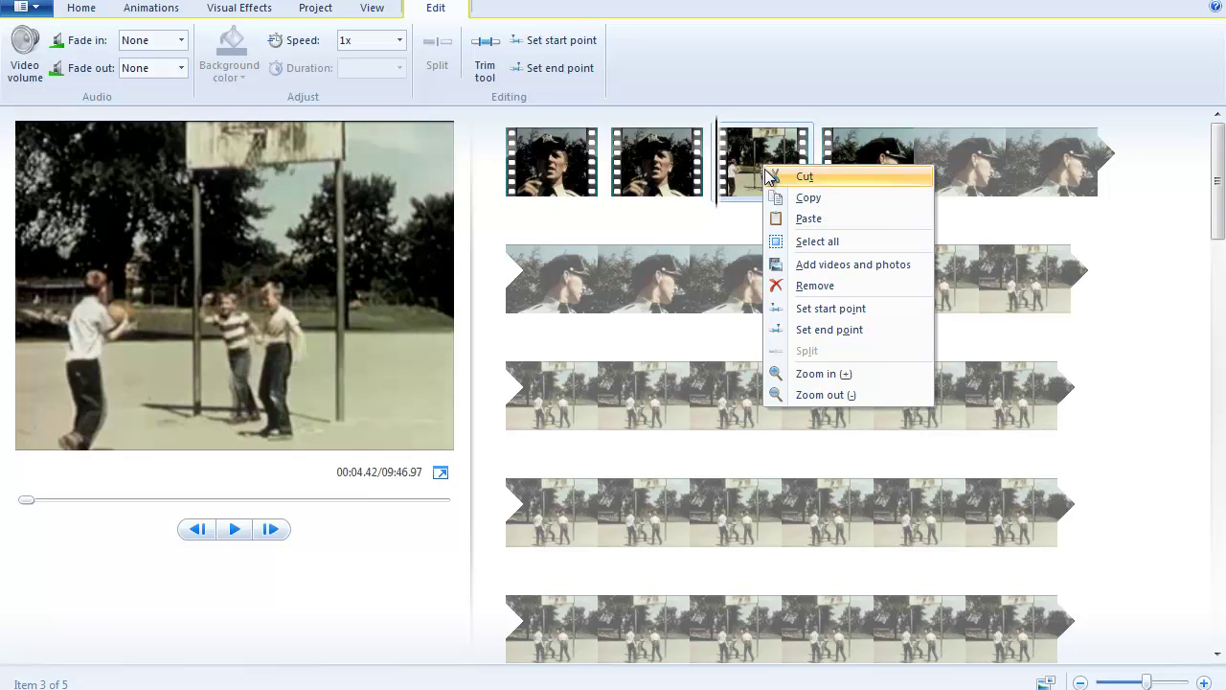
click(808, 199)
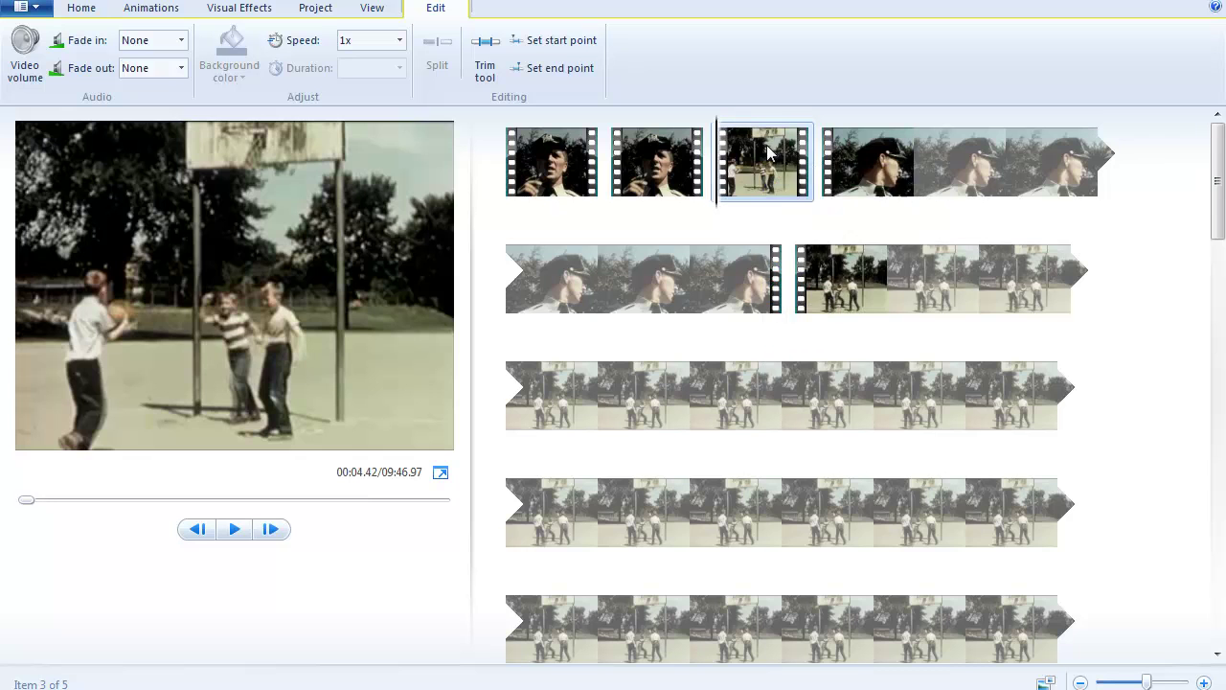
right_click(757, 161)
click(792, 203)
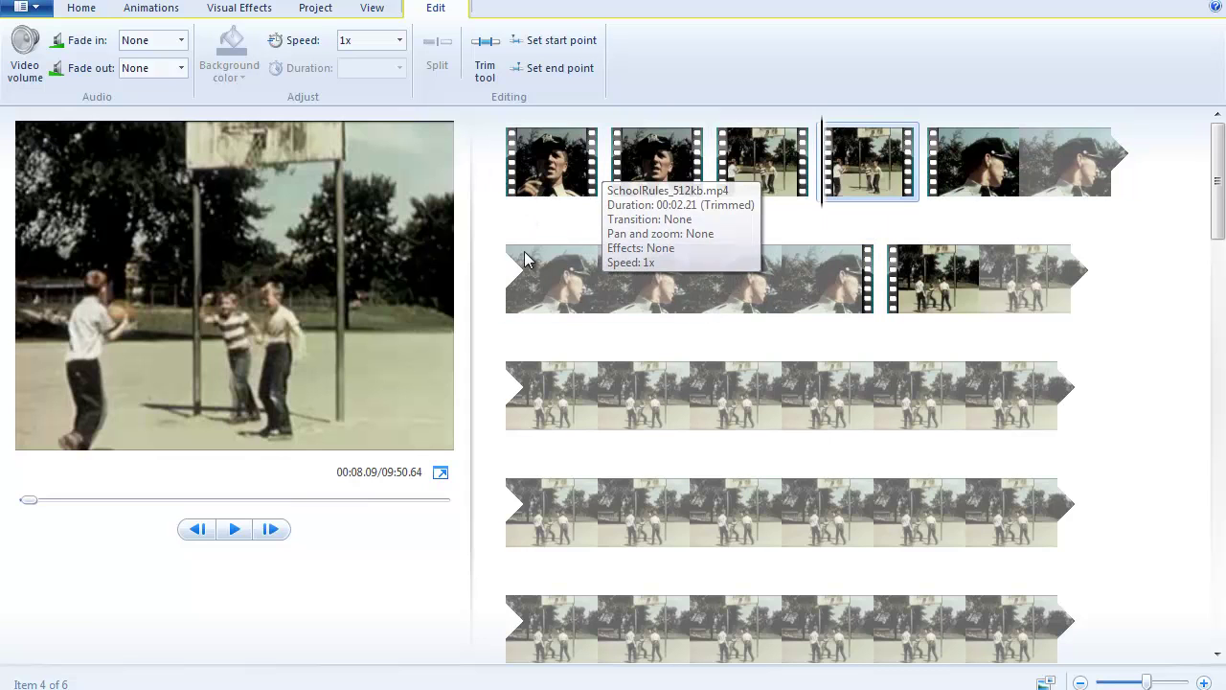
click(196, 530)
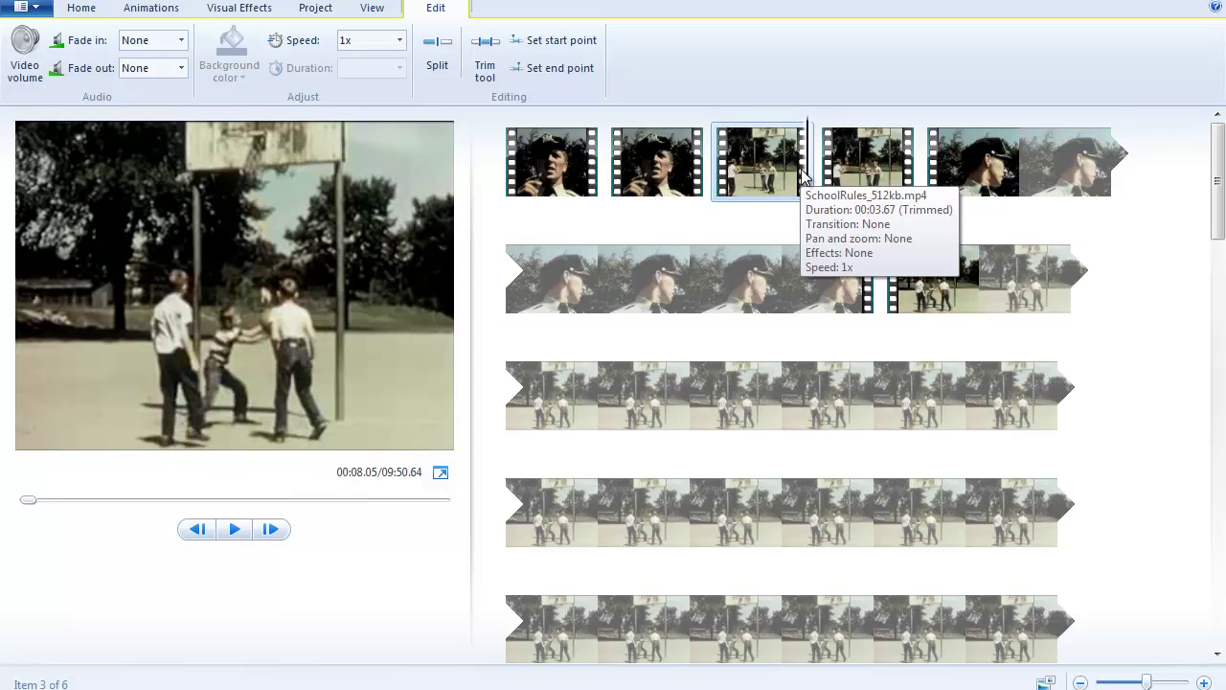
drag(746, 184, 783, 184)
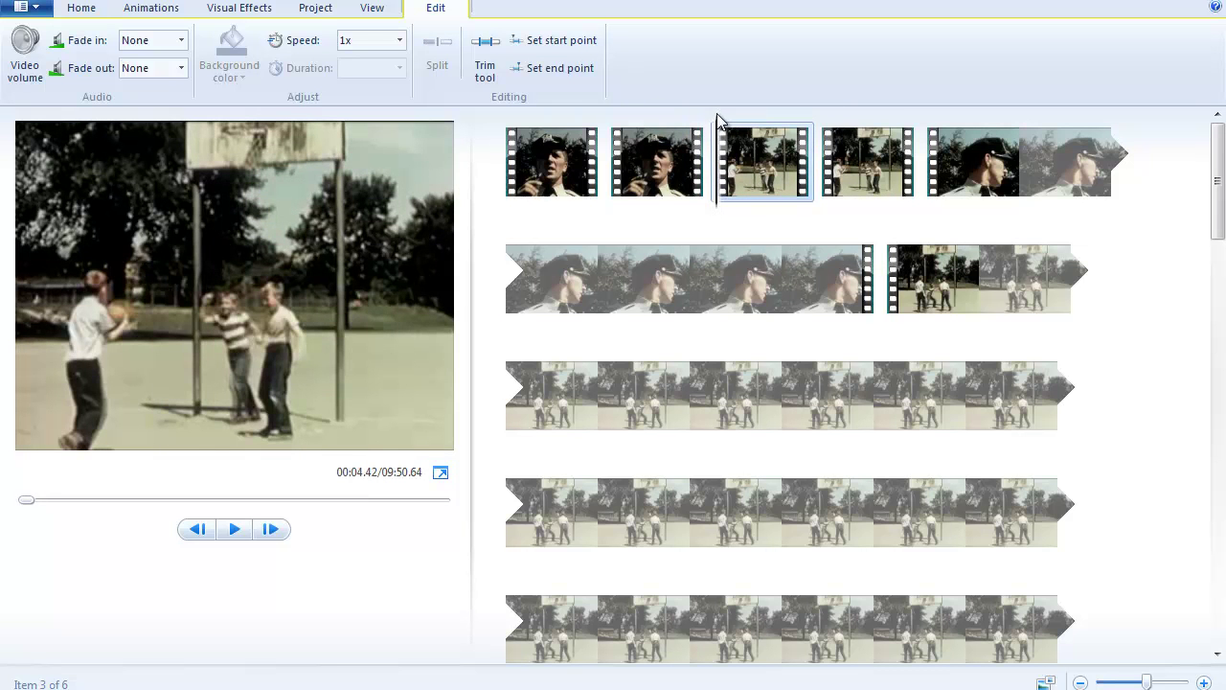
drag(717, 125, 497, 132)
key(space)
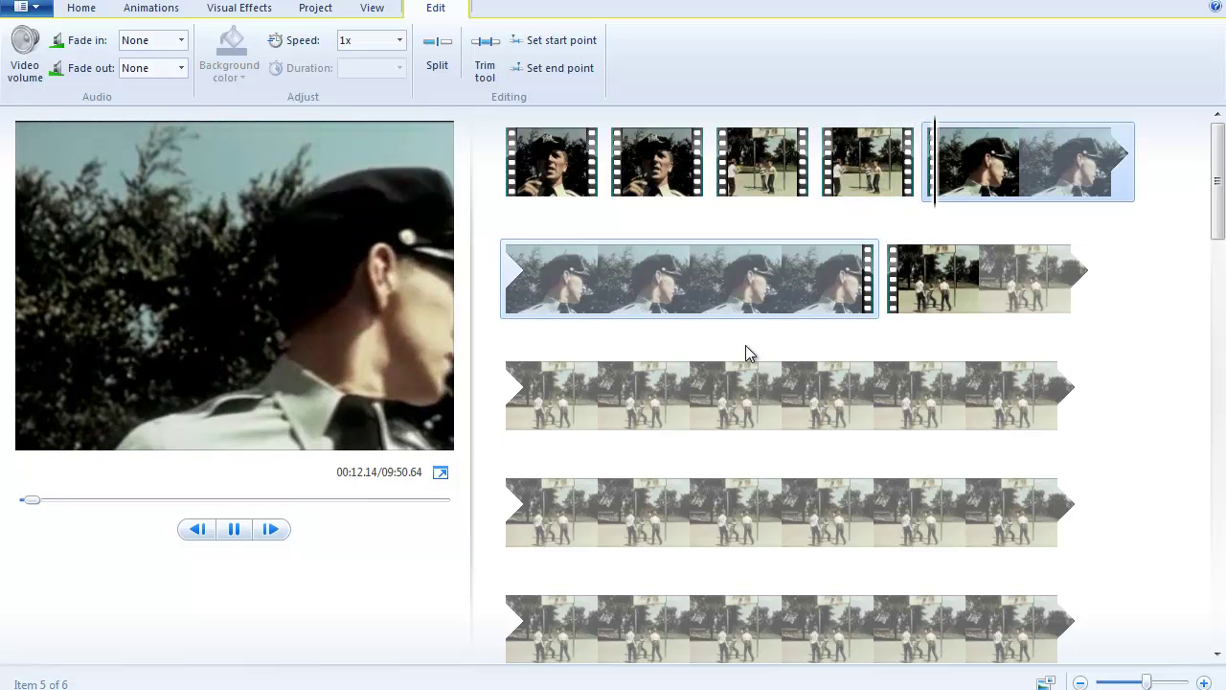
key(space)
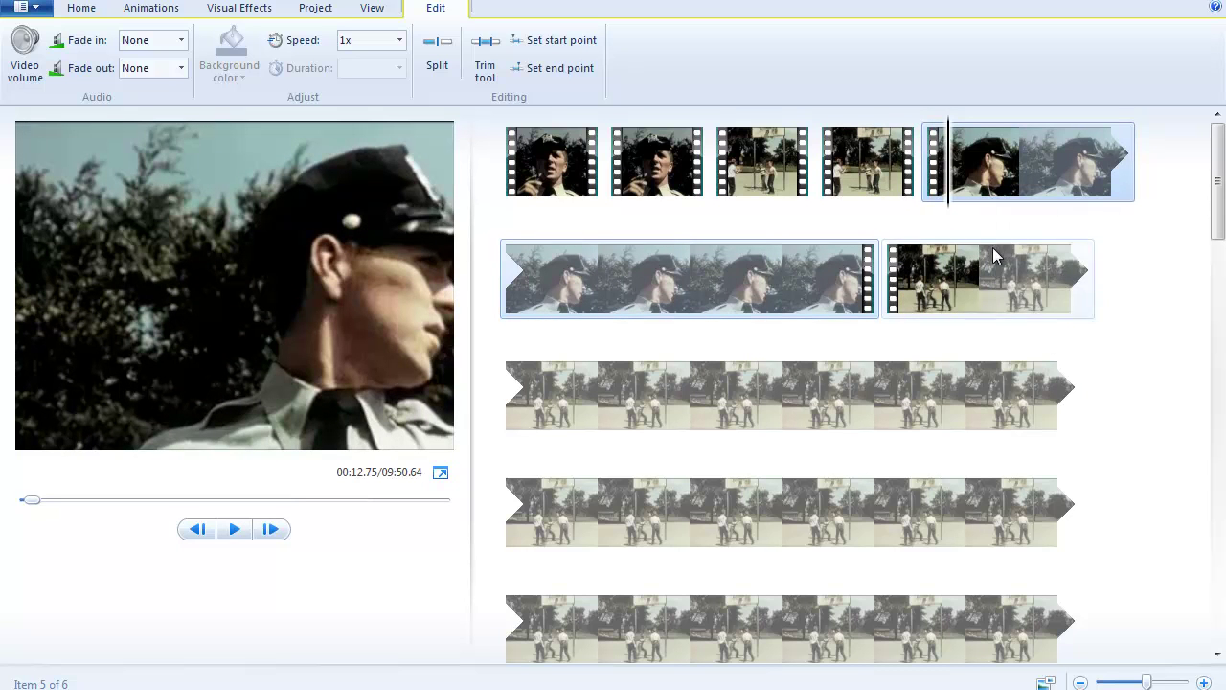
Step: Copy the officer close-up clip, paste a duplicate, and drag it fifth after the two basketball clips
click(655, 176)
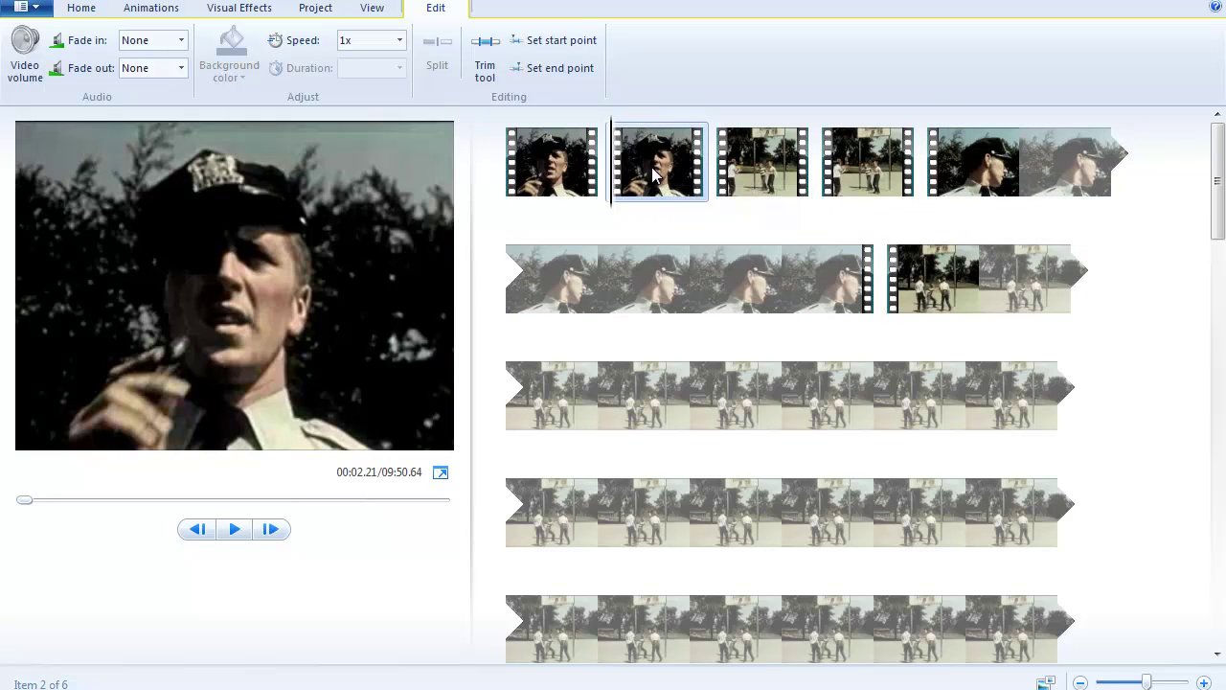
right_click(656, 175)
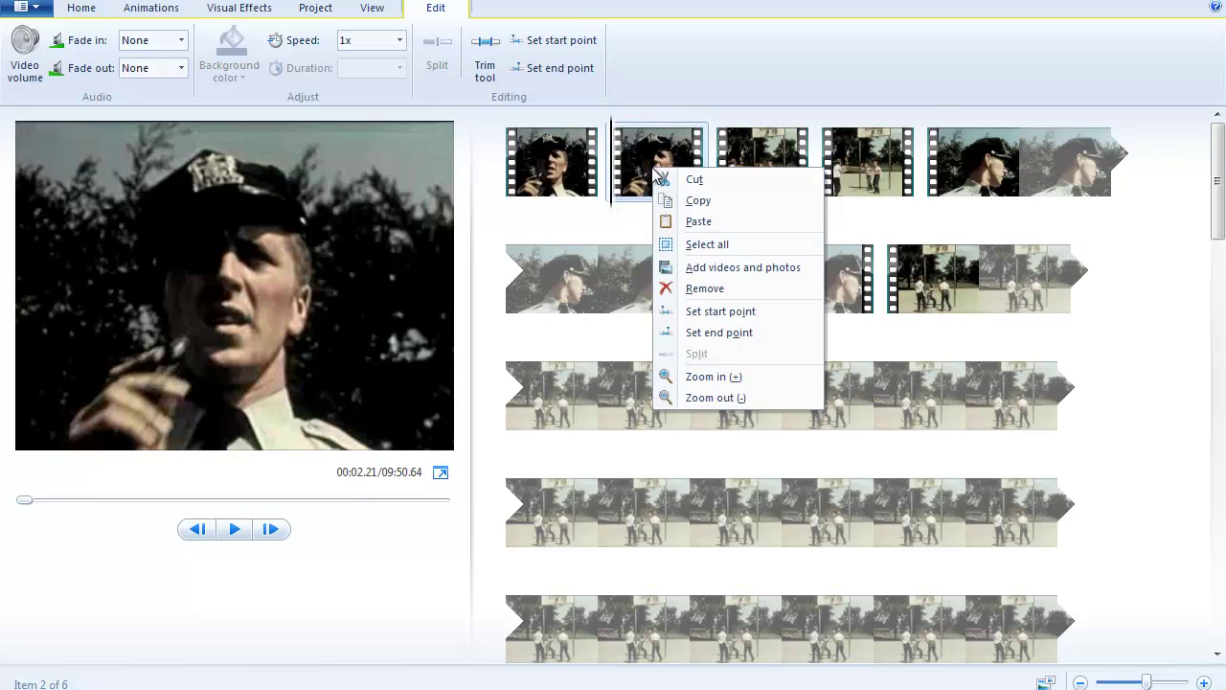
click(692, 202)
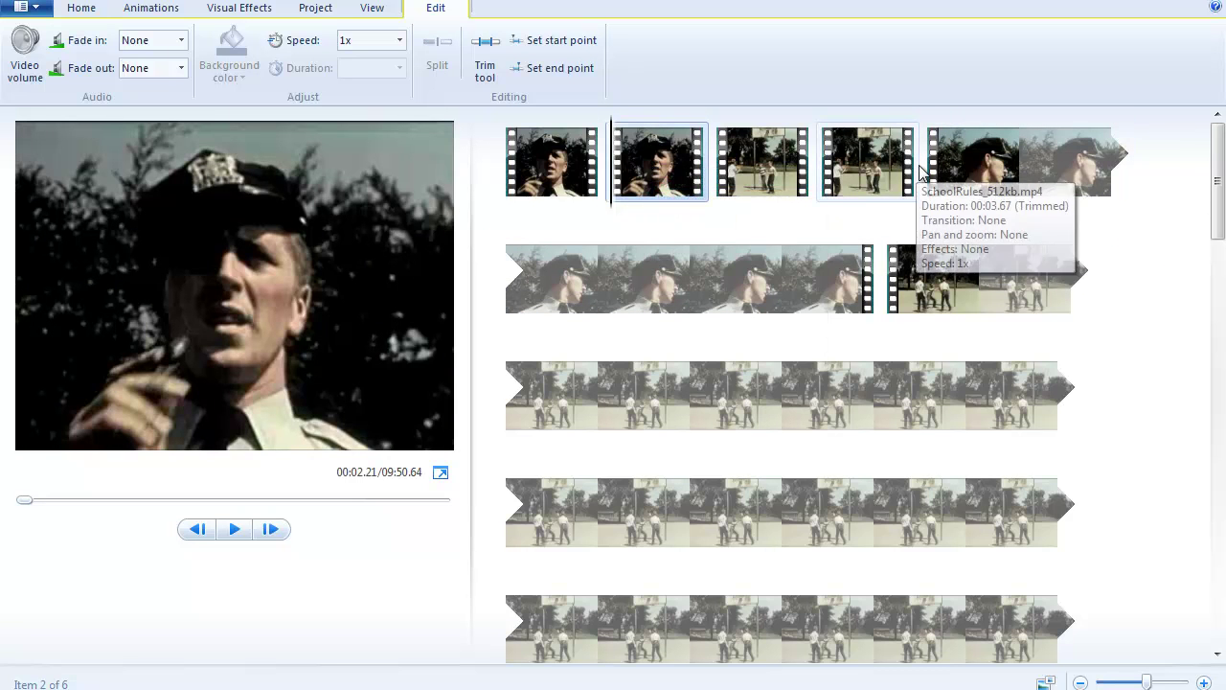
click(913, 172)
right_click(921, 172)
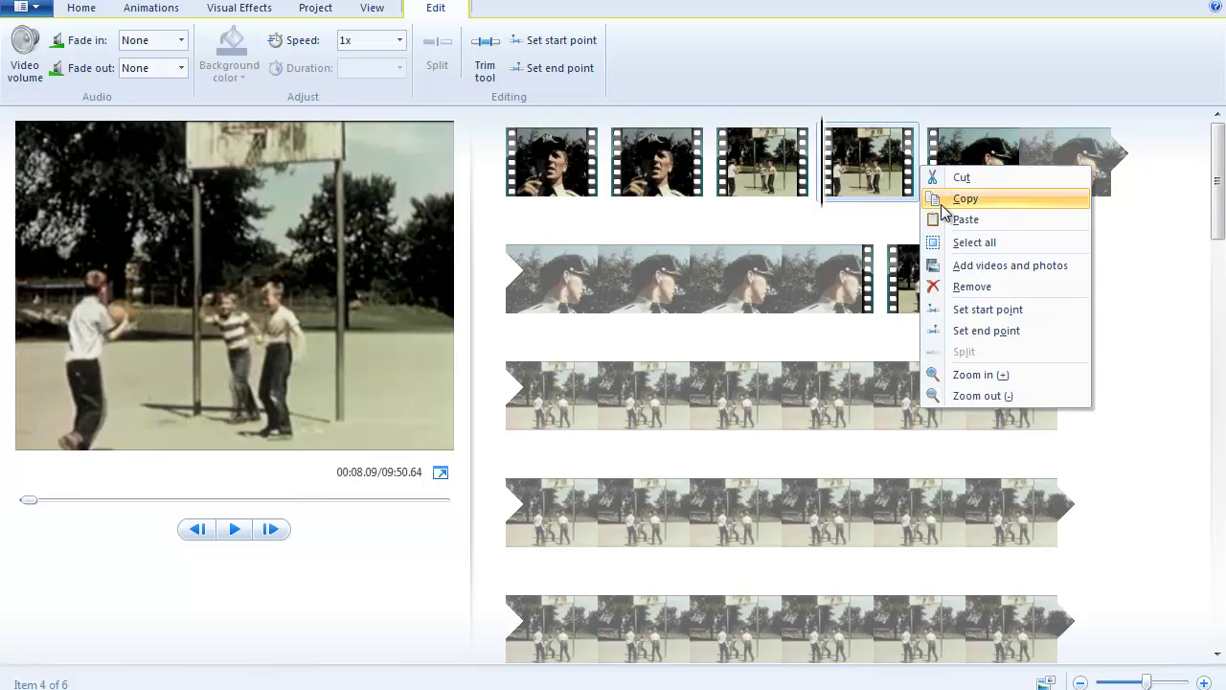
click(941, 201)
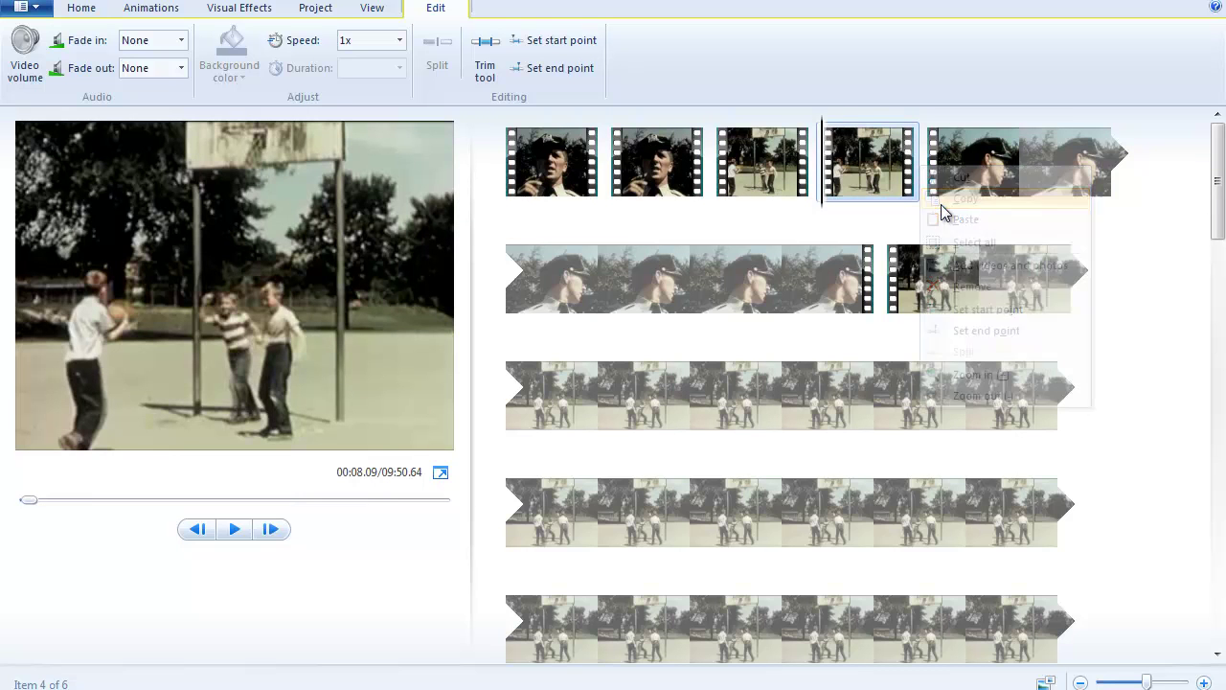
right_click(650, 165)
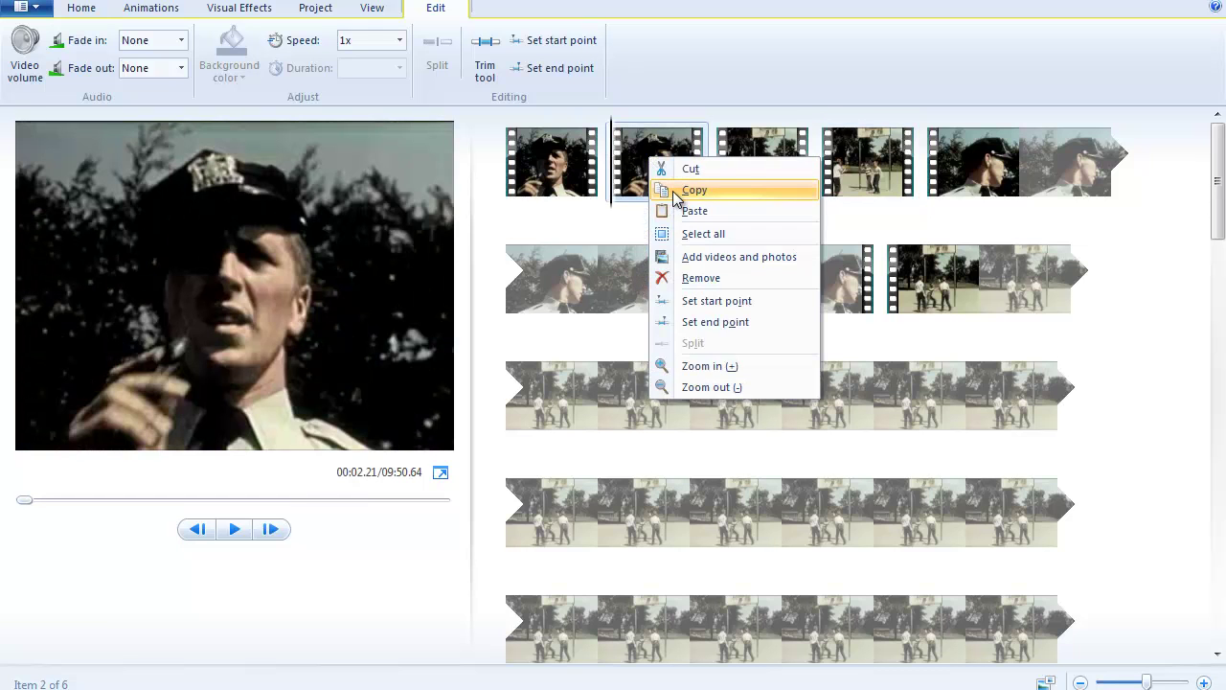
click(677, 194)
right_click(659, 177)
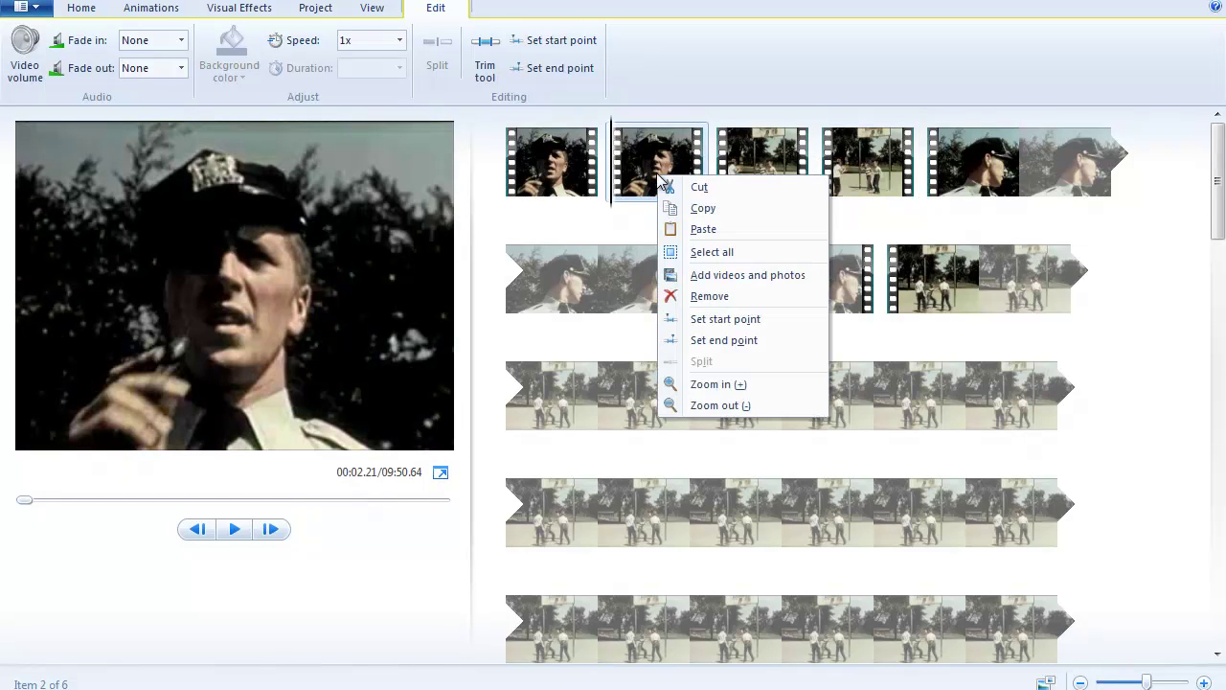
click(702, 229)
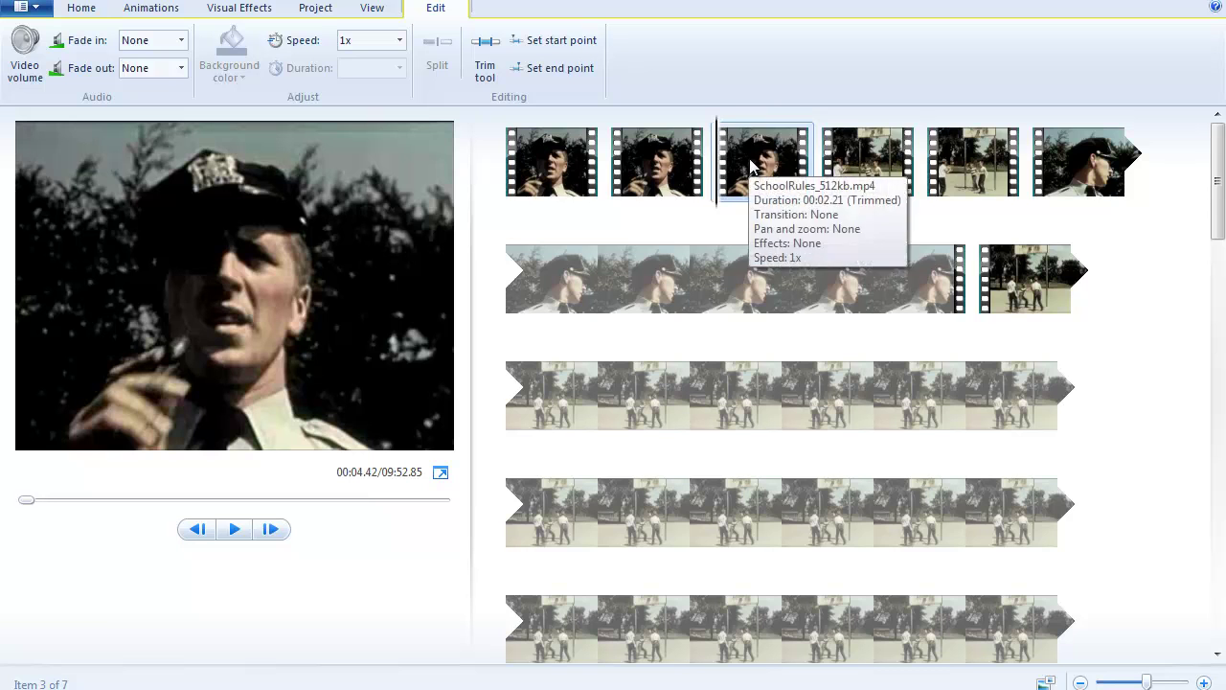
drag(749, 158, 1028, 190)
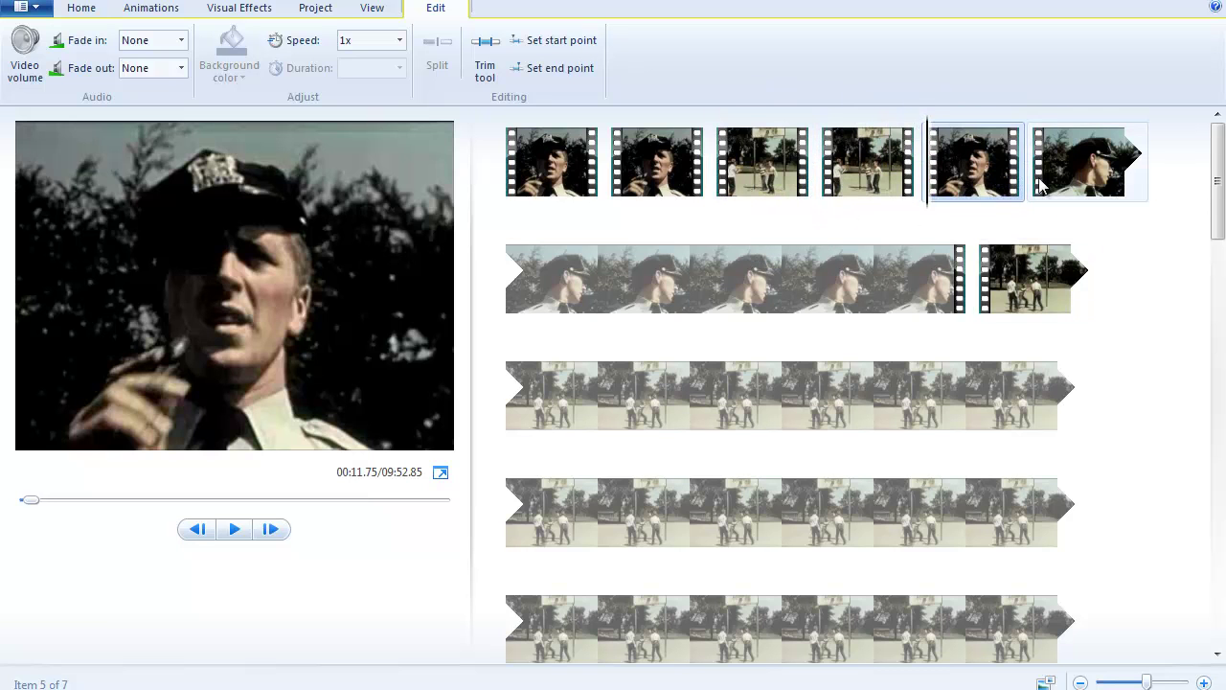
Step: Delete the officer profile clip and the remaining long footage, leaving five short clips
click(1079, 181)
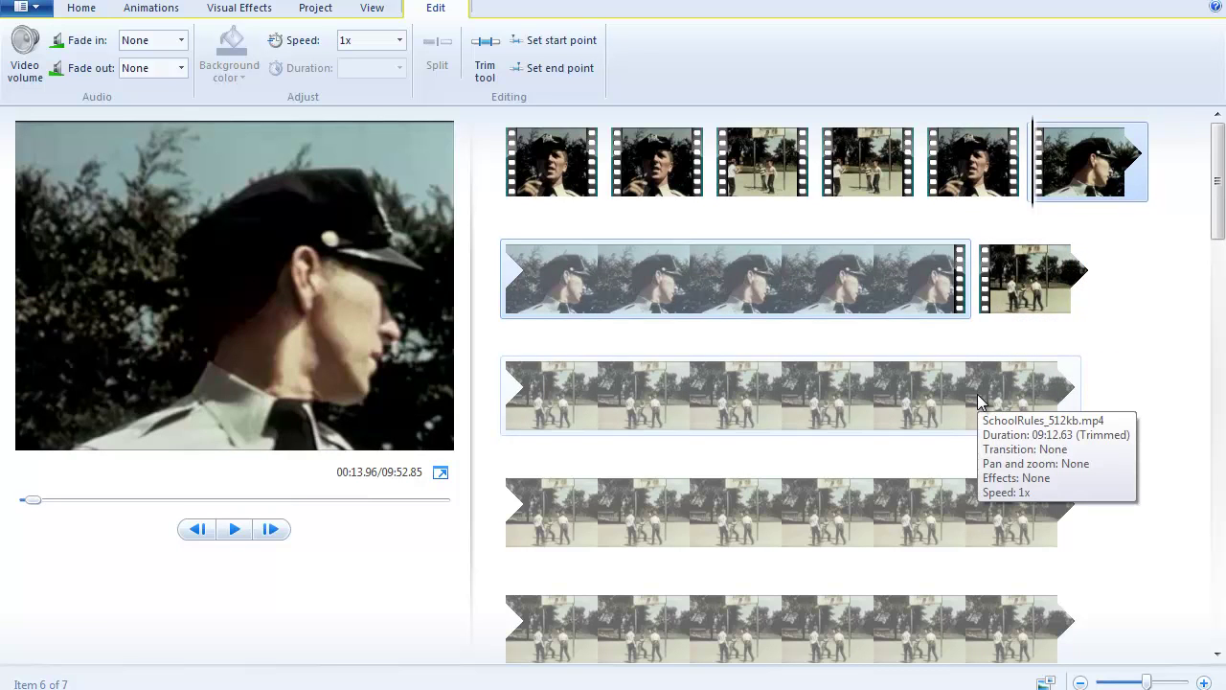
key(Delete)
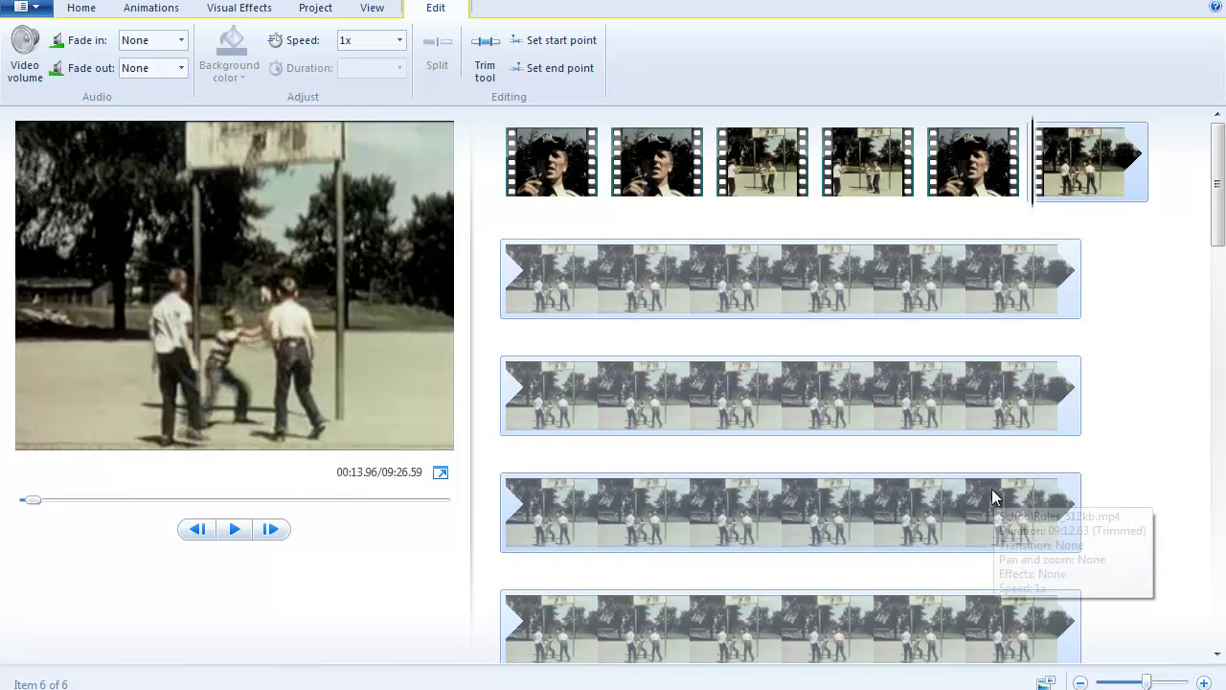
scroll(992, 489, down, 3)
drag(1223, 251, 1213, 657)
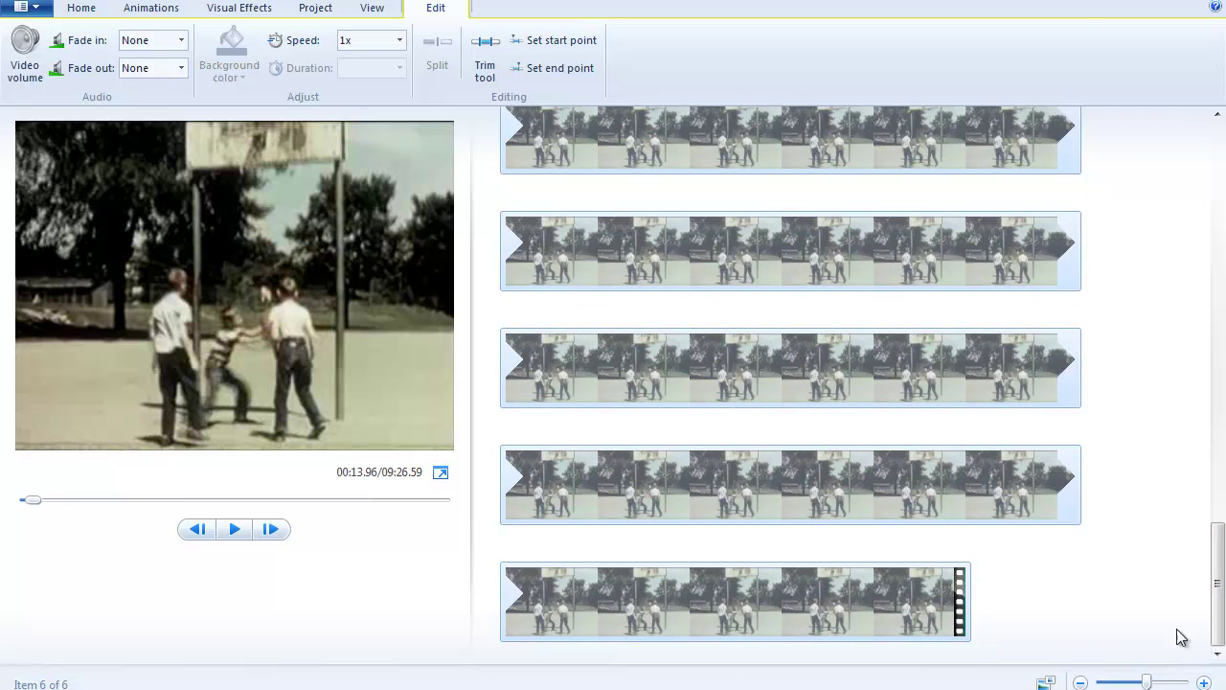
click(925, 621)
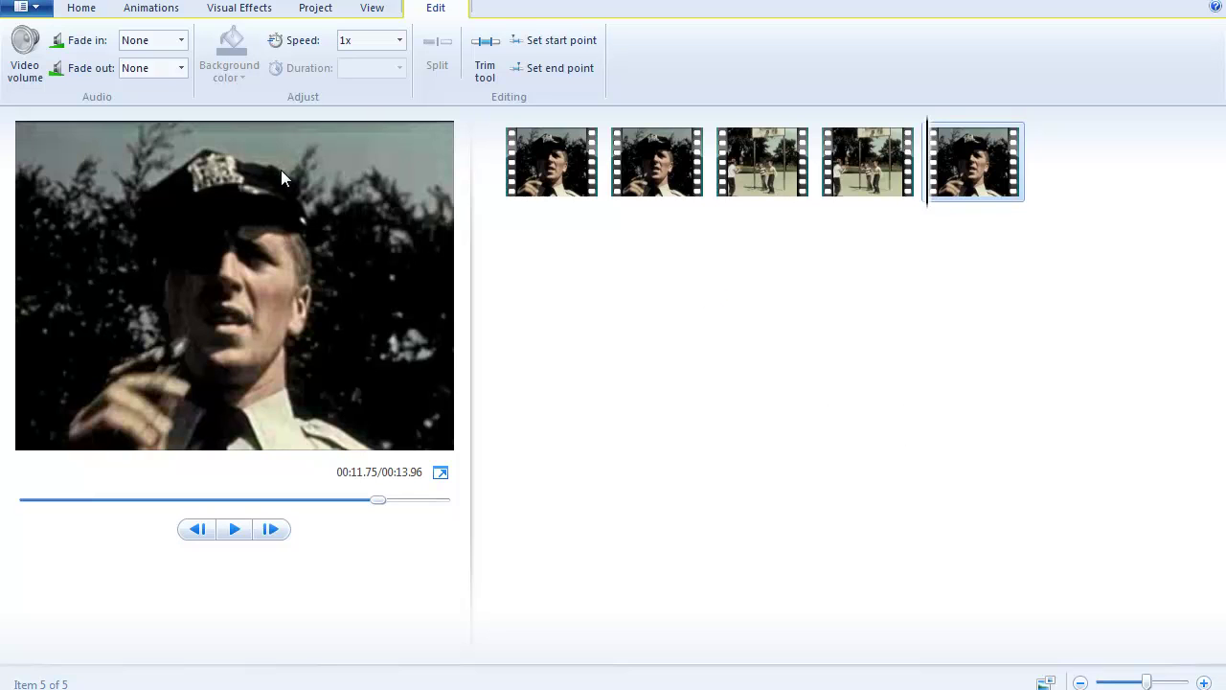
Step: Save the project as 5clipsedited with the Movie Maker Projects file type
click(38, 9)
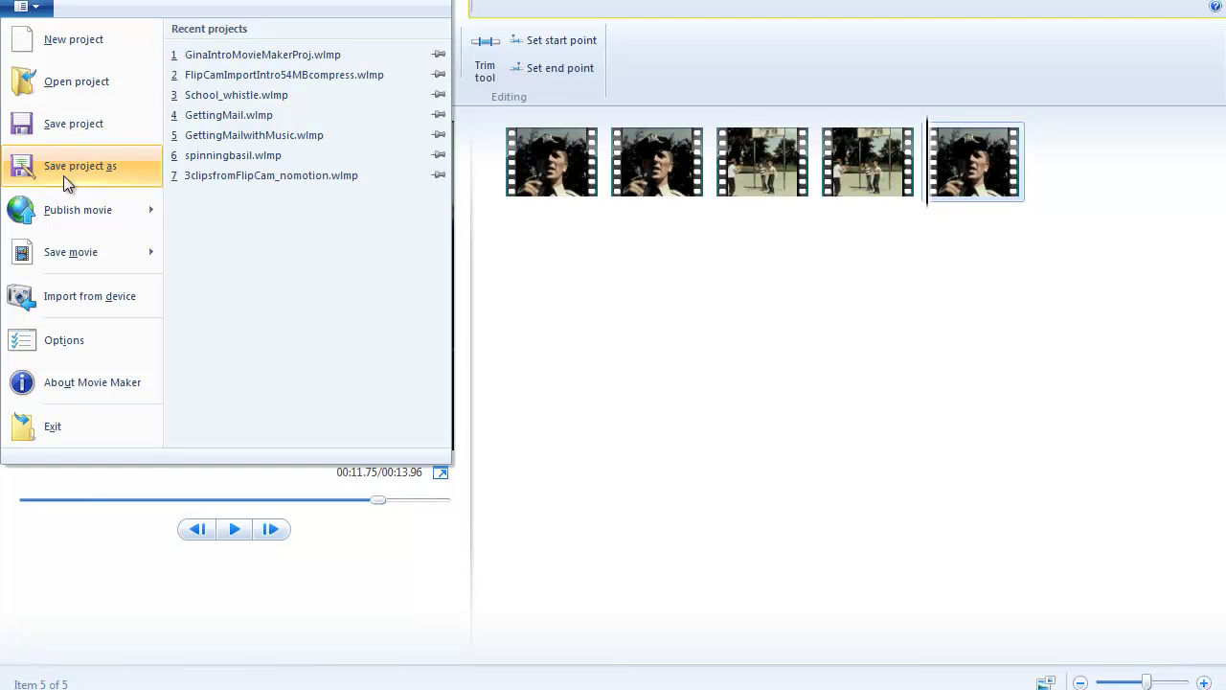
mouse_move(67, 200)
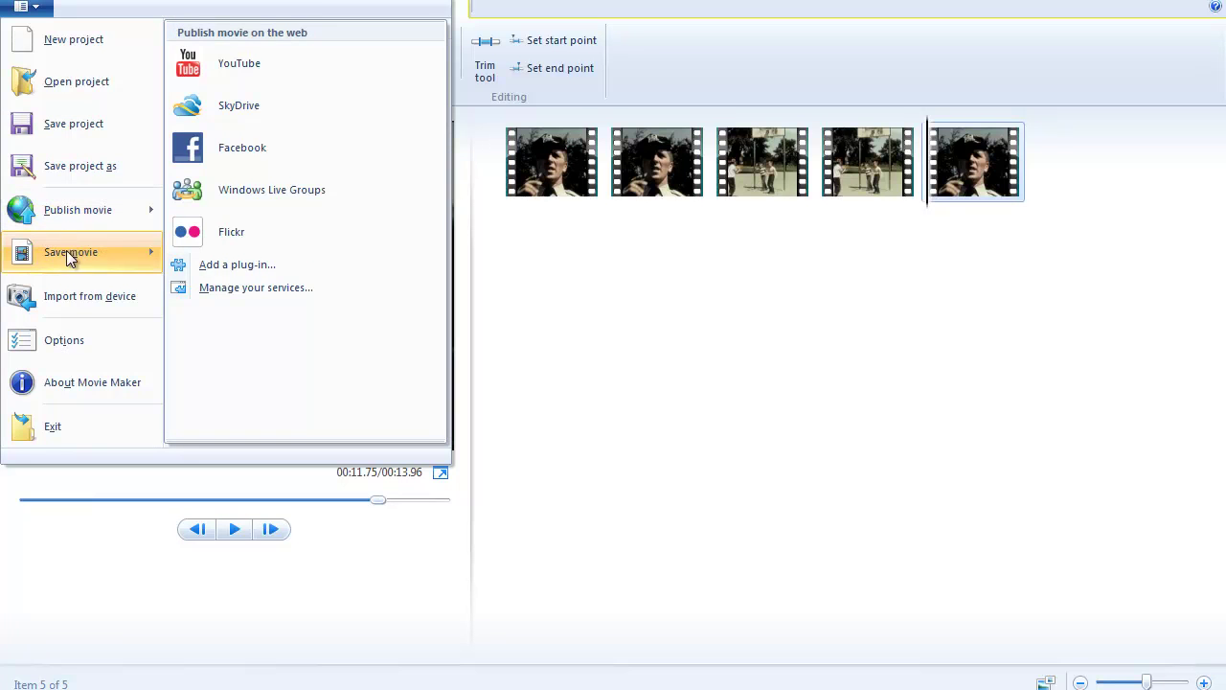
mouse_move(68, 255)
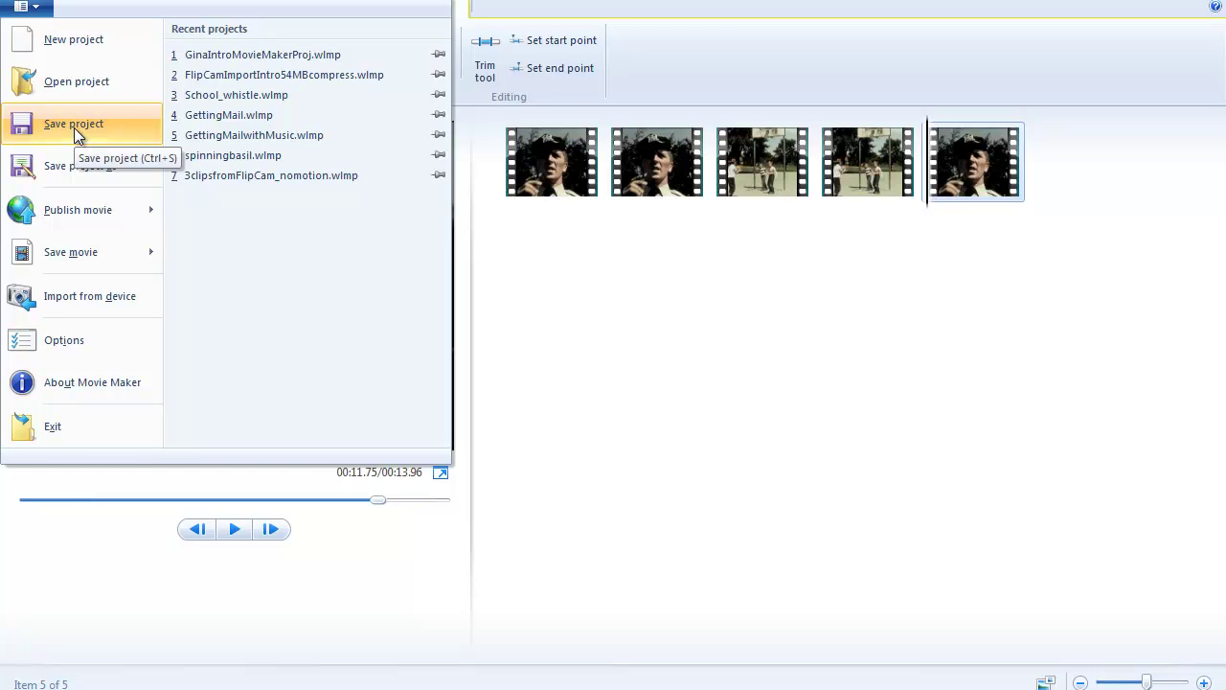
click(82, 125)
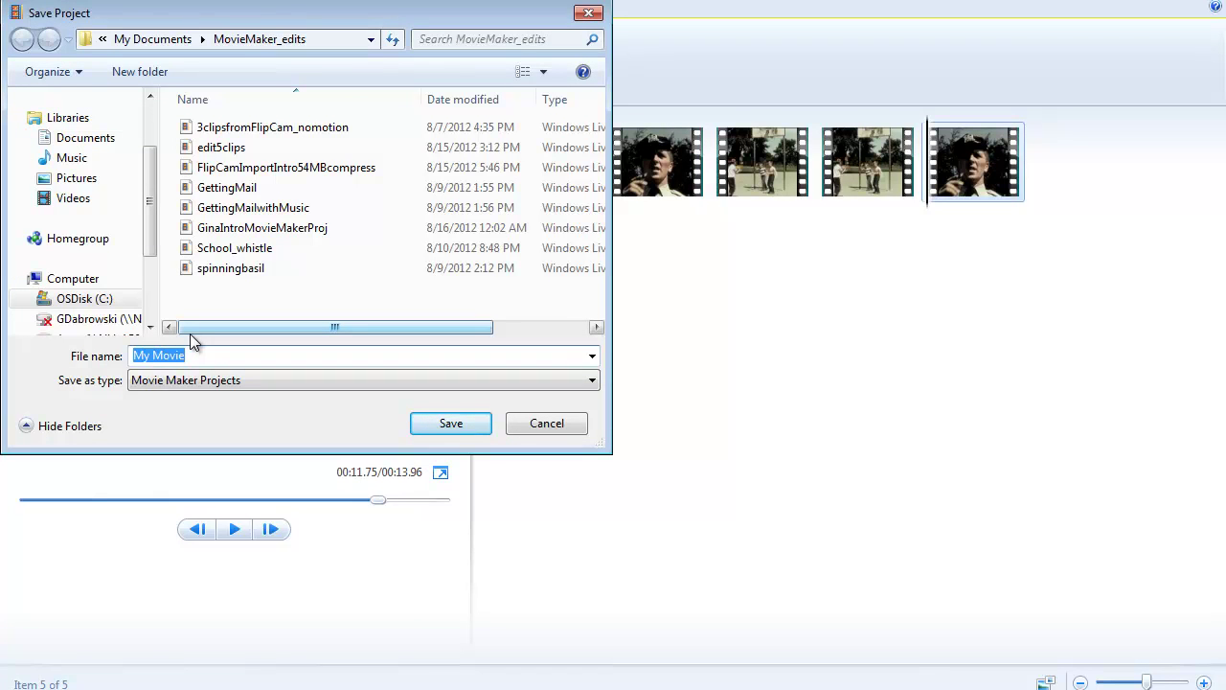
text(5clipsedited)
click(320, 384)
click(320, 383)
click(462, 427)
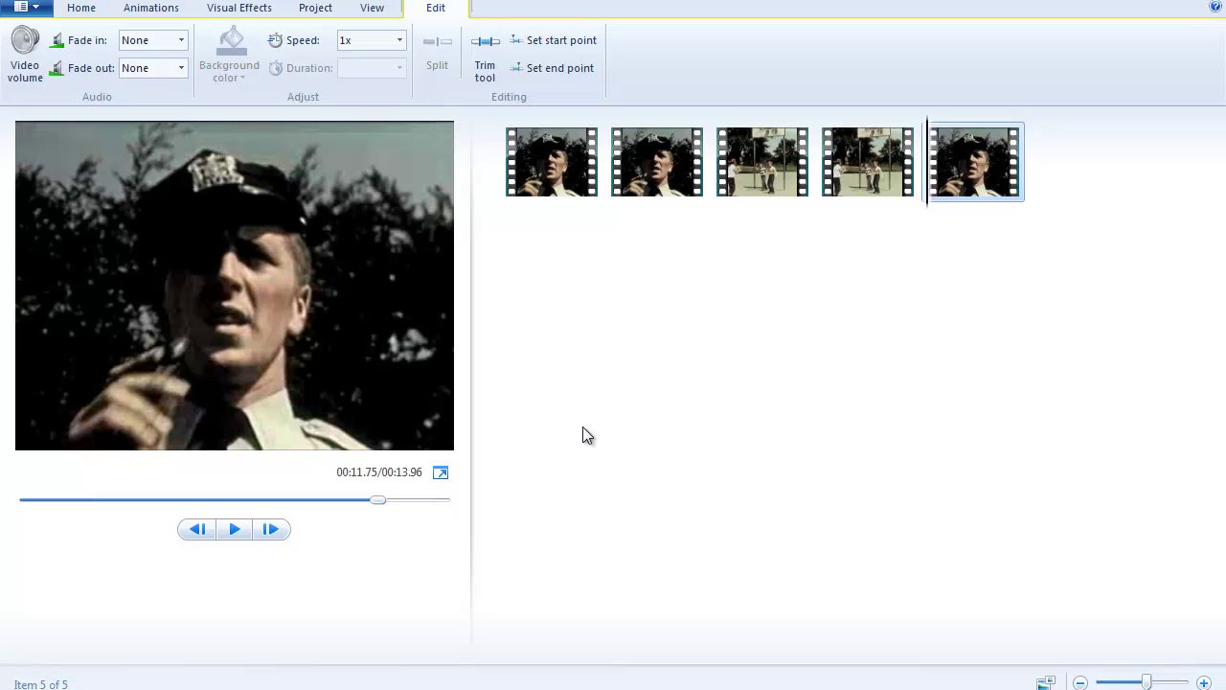
Step: Preview the Windows Phone (small) movie setting: 320 x 240 pixels at 1.60 Mbps
click(42, 10)
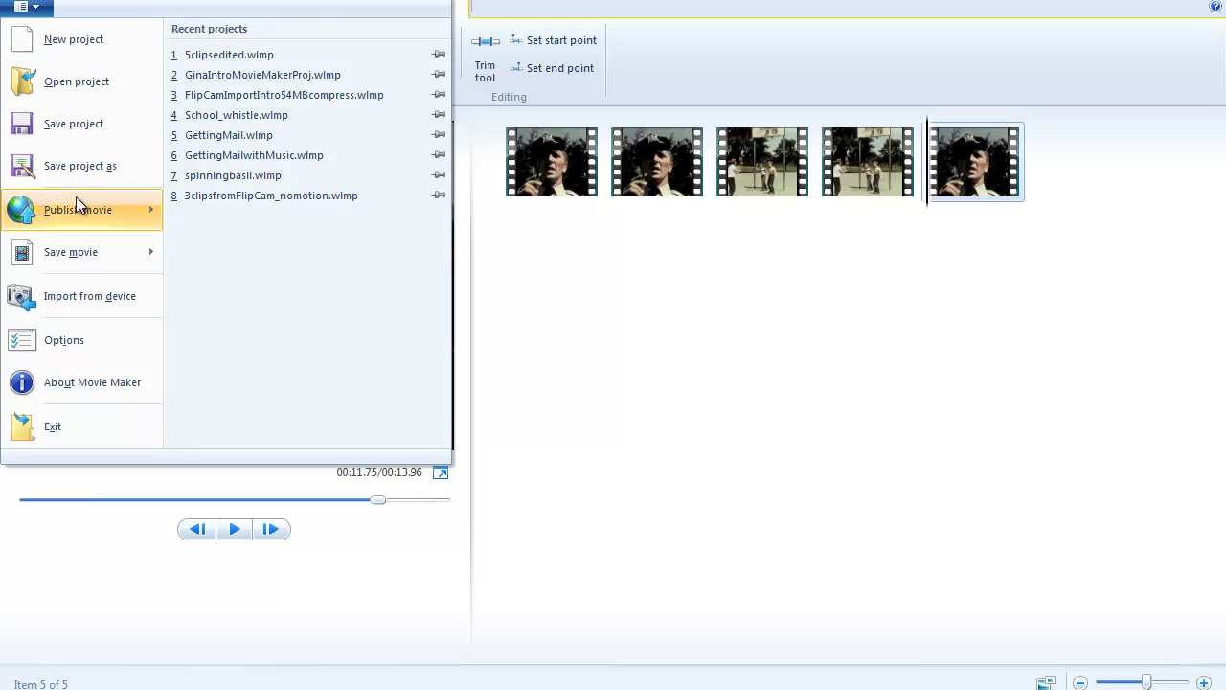
mouse_move(77, 205)
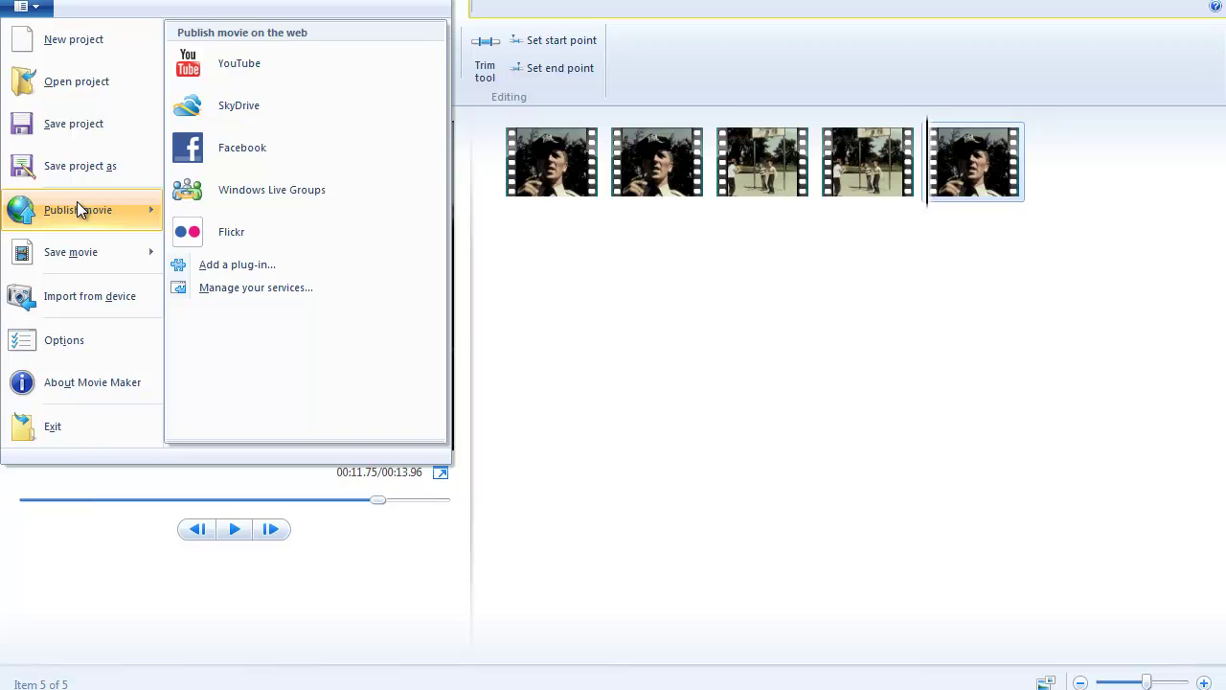
mouse_move(82, 252)
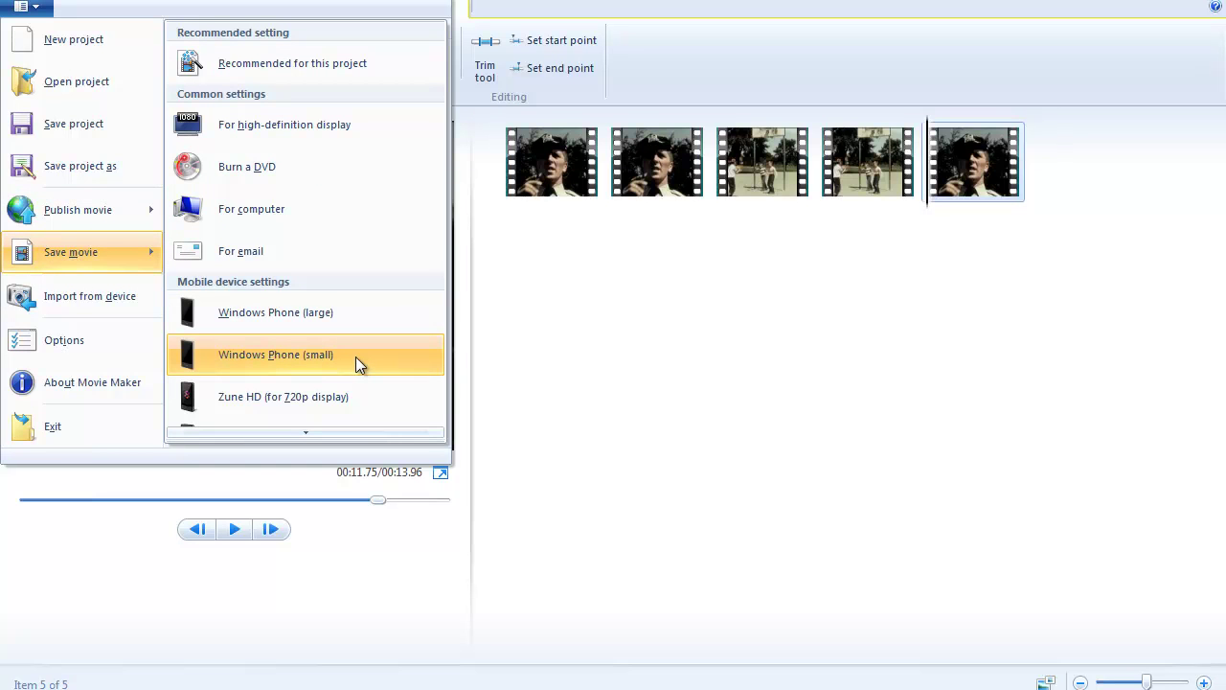
mouse_move(355, 356)
Step: Export with the Windows Phone (small) setting as 5clipseditedMovie into Documents > MovieMaker_edits
click(303, 353)
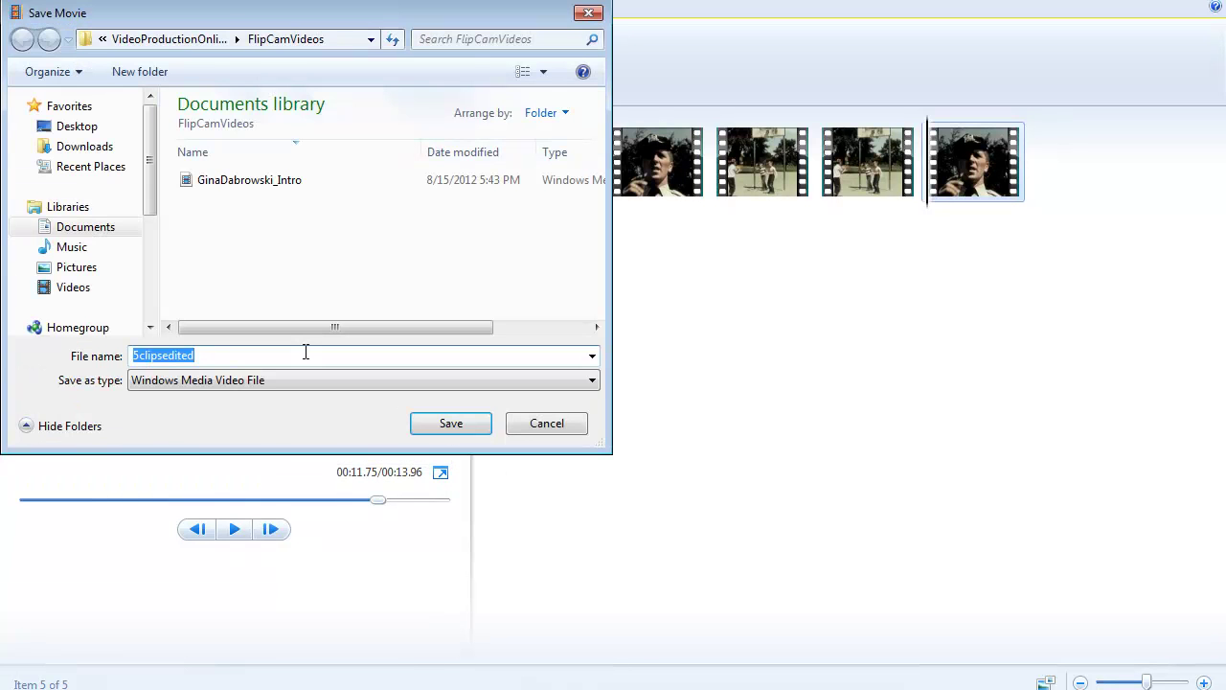
click(205, 355)
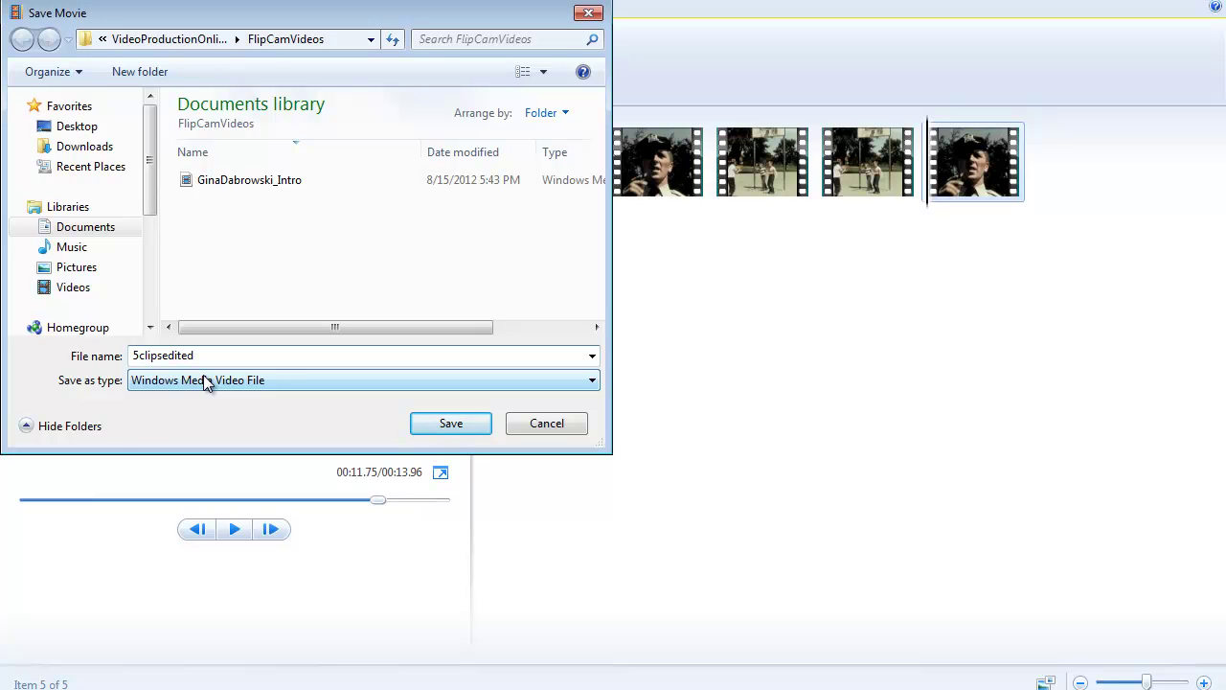
text(Movie)
click(96, 232)
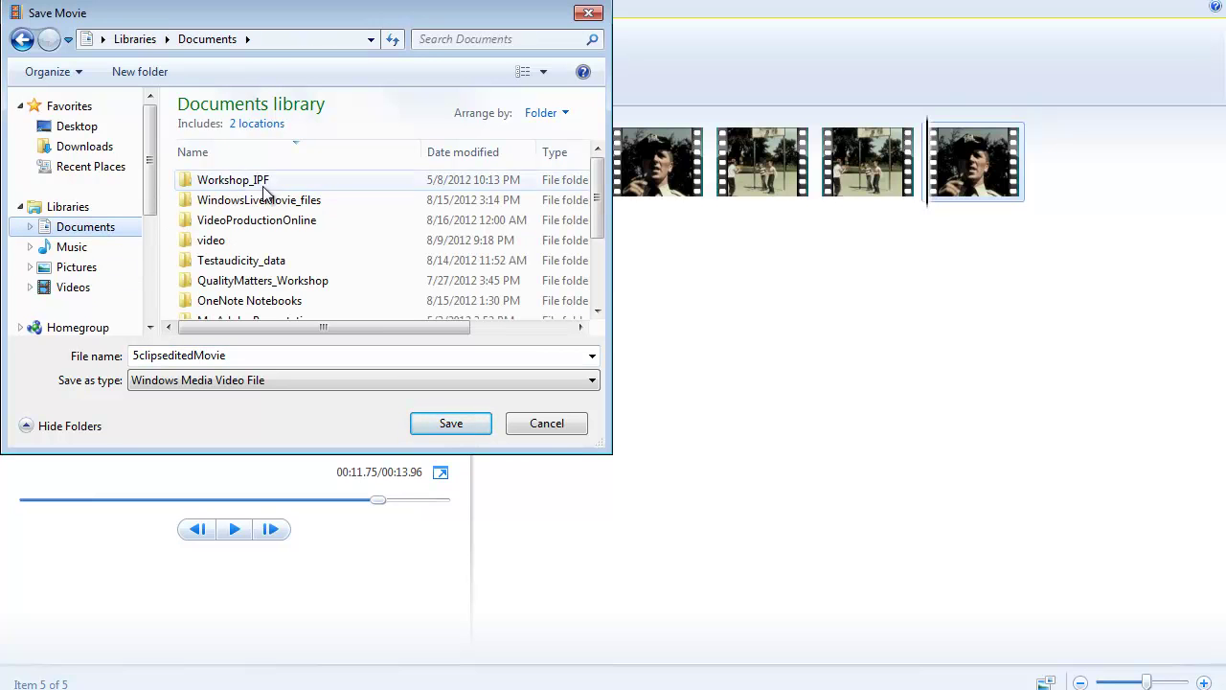
scroll(275, 230, down, 2)
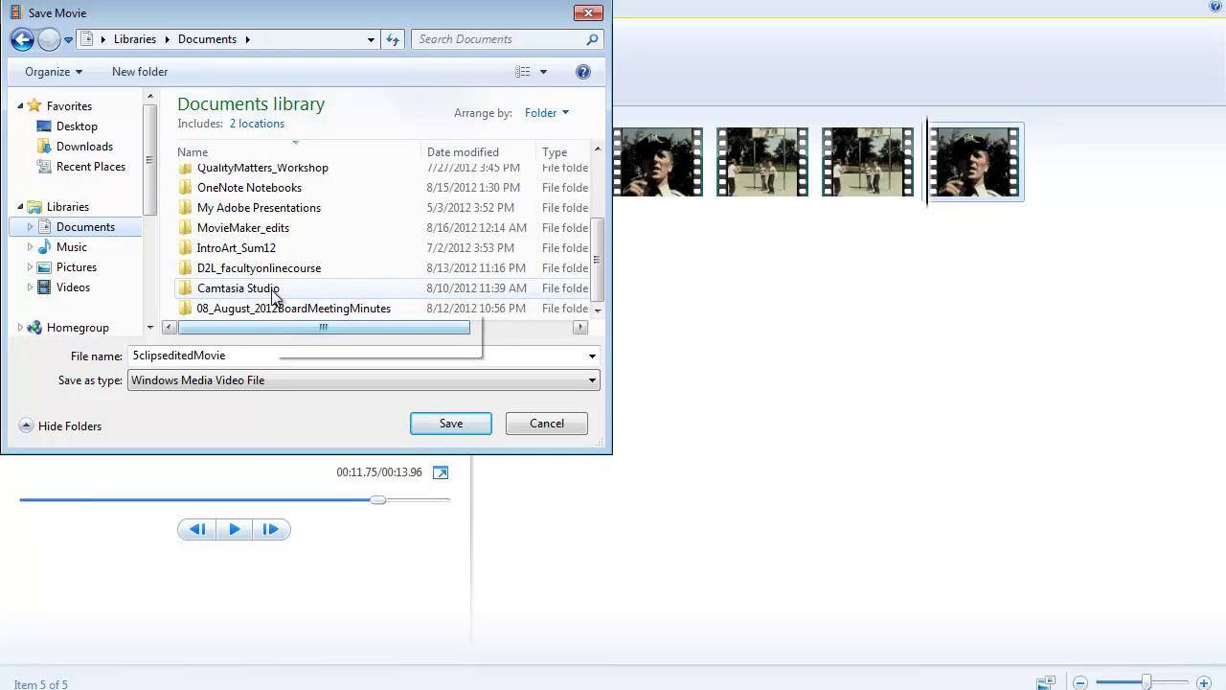
click(286, 230)
click(285, 227)
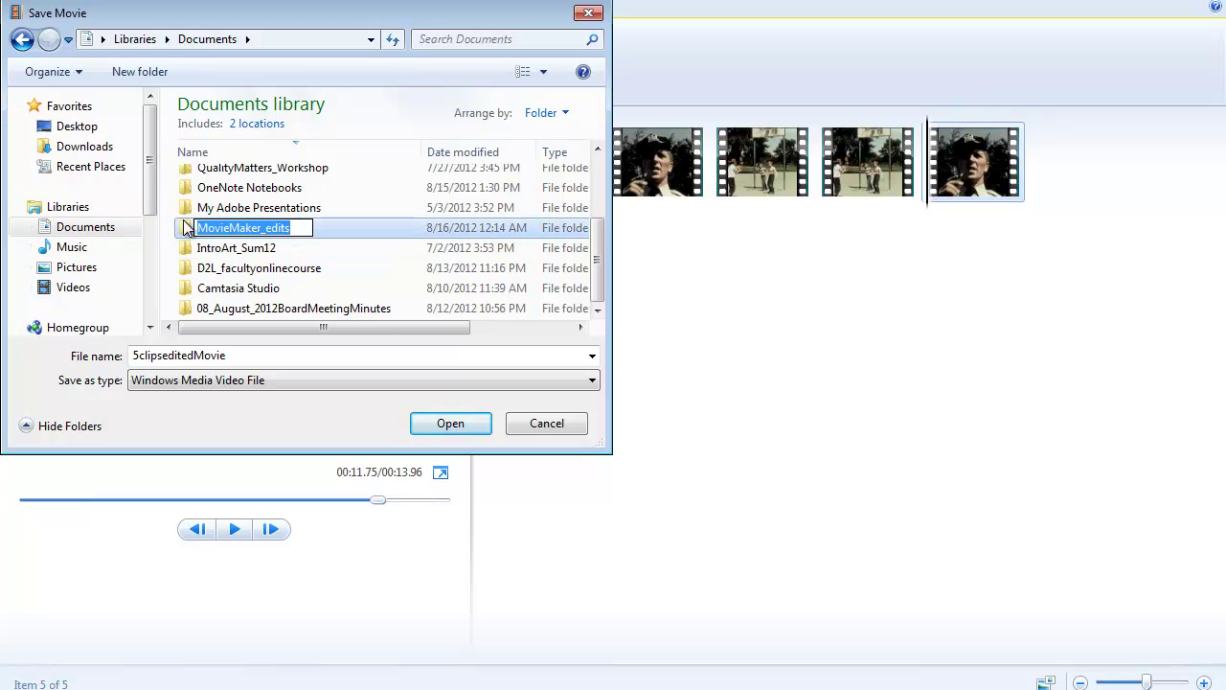
double_click(286, 227)
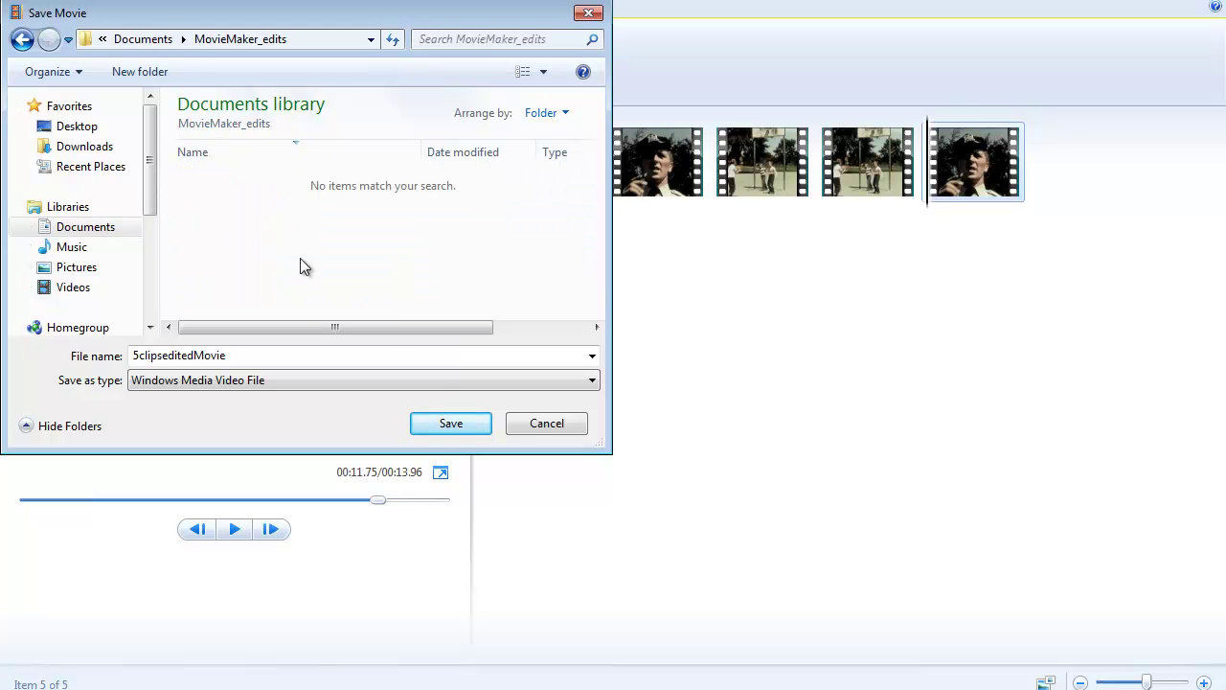
click(447, 425)
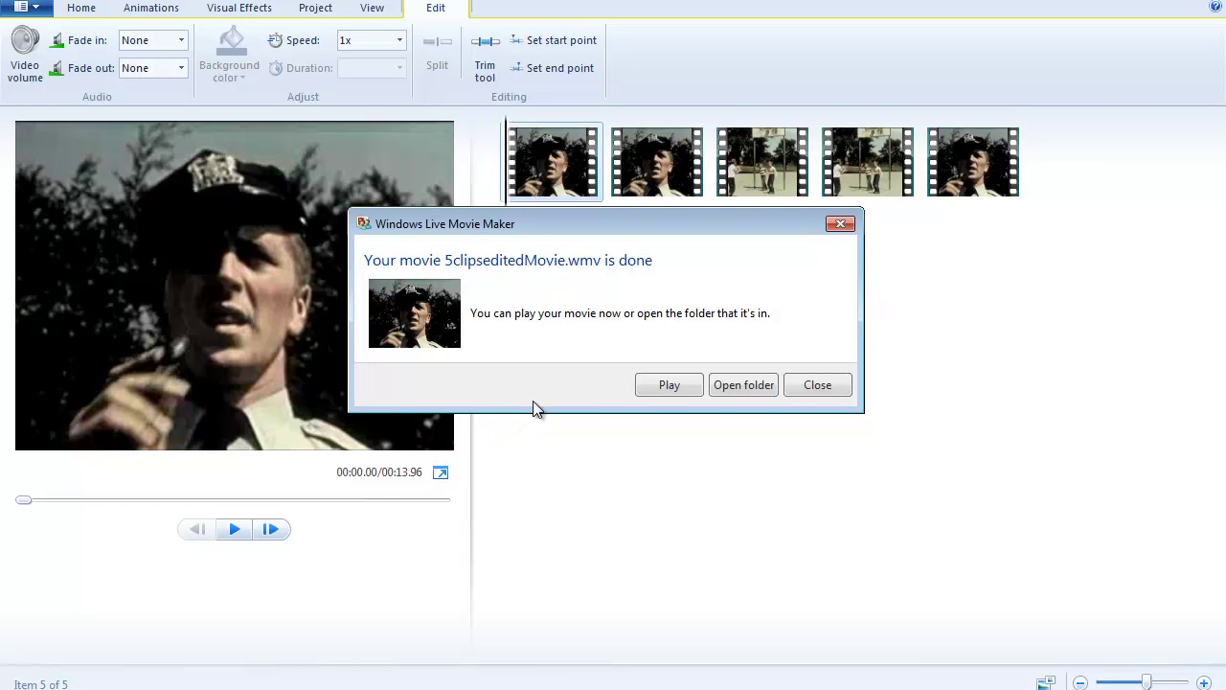
Step: Play the exported 5clipseditedMovie and enlarge the Media Player window
click(659, 385)
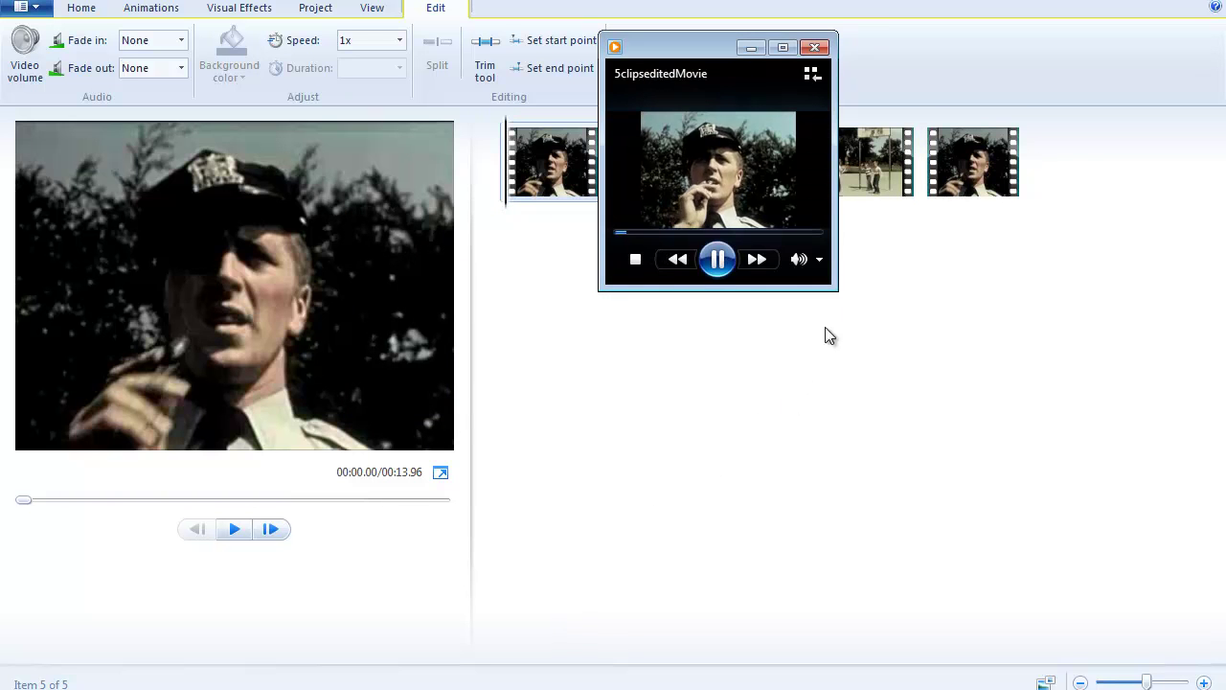
drag(837, 288, 1091, 524)
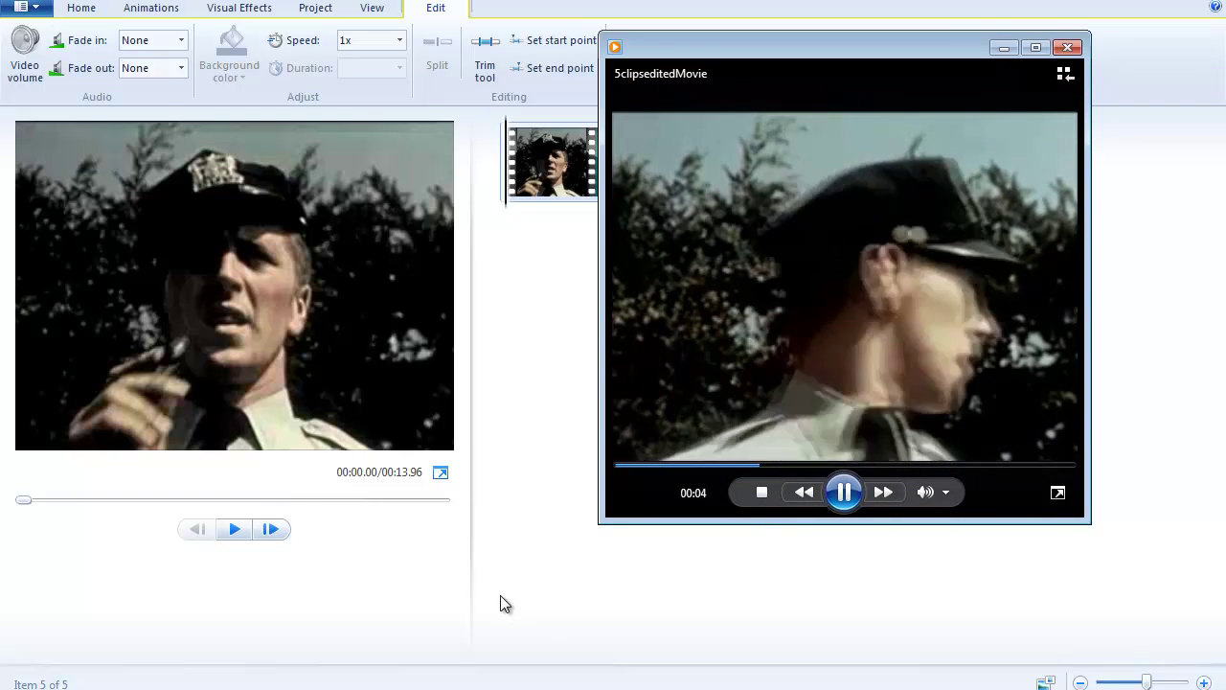